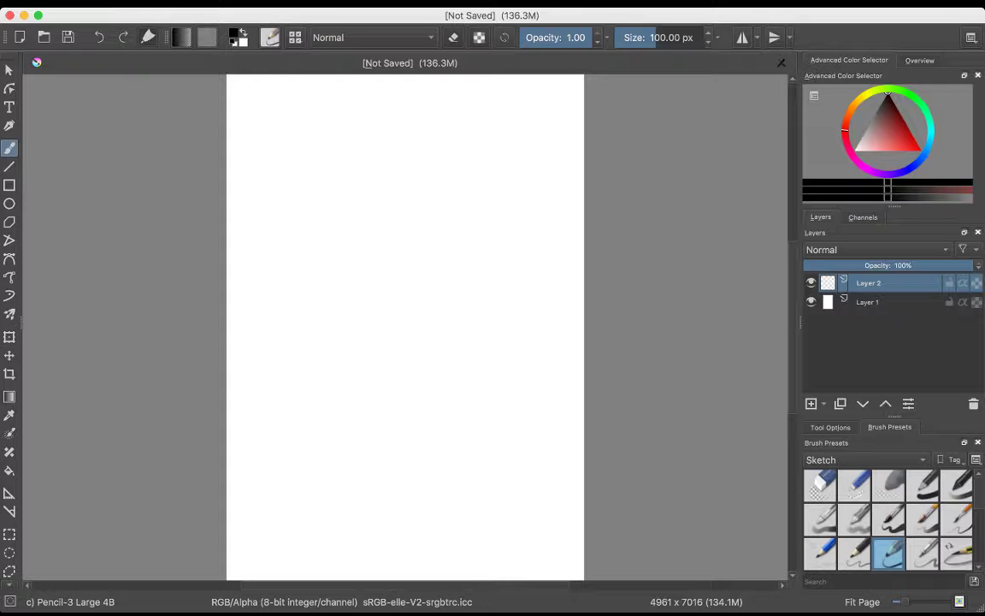
{"action": "scroll", "coordinate": [257, 255], "scroll_direction": "up", "scroll_amount": 3}
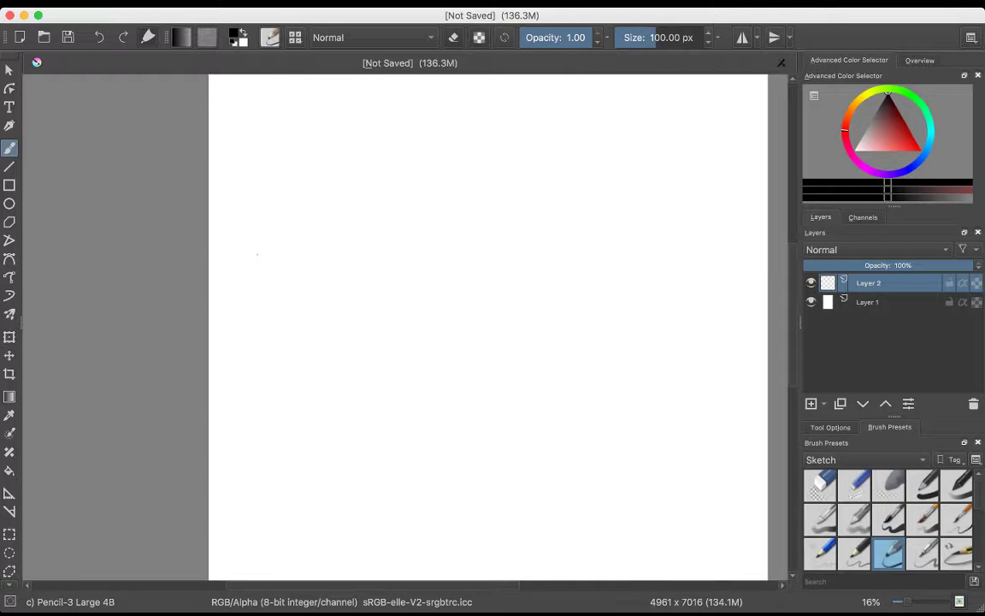
{"action": "left_click_drag", "start_coordinate": [257, 254], "coordinate": [189, 386]}
{"action": "scroll", "coordinate": [177, 411], "scroll_direction": "up", "scroll_amount": 3}
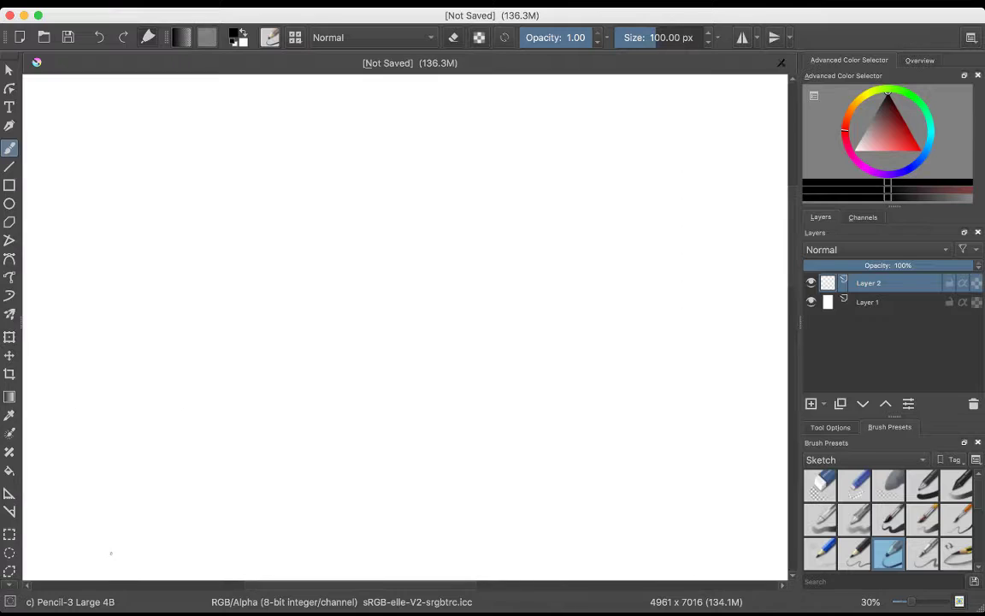
{"action": "scroll", "coordinate": [110, 551], "scroll_direction": "down", "scroll_amount": 2}
{"action": "scroll", "coordinate": [147, 478], "scroll_direction": "down", "scroll_amount": 1}
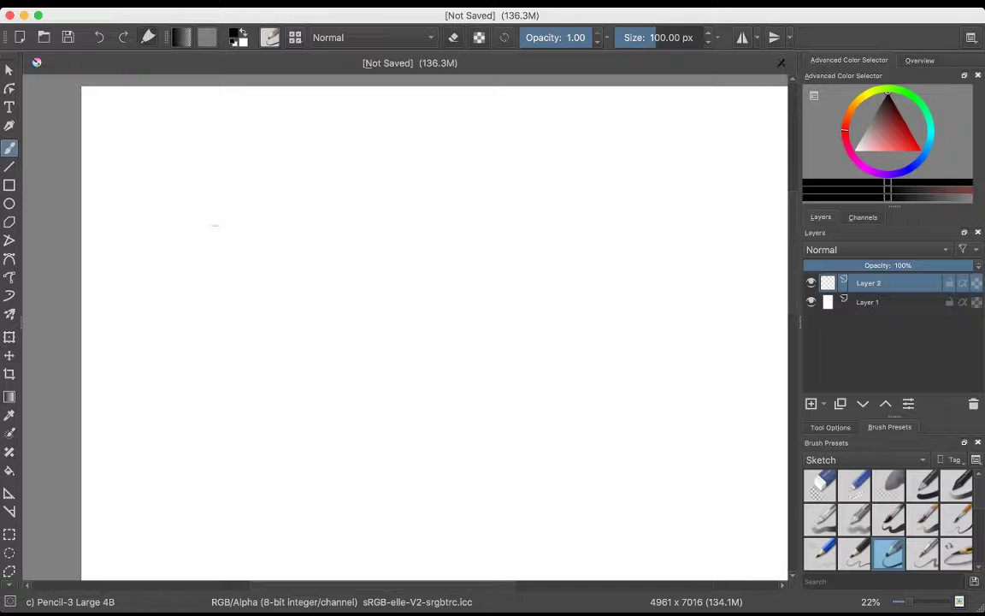
{"action": "left_click_drag", "start_coordinate": [215, 225], "coordinate": [220, 229]}
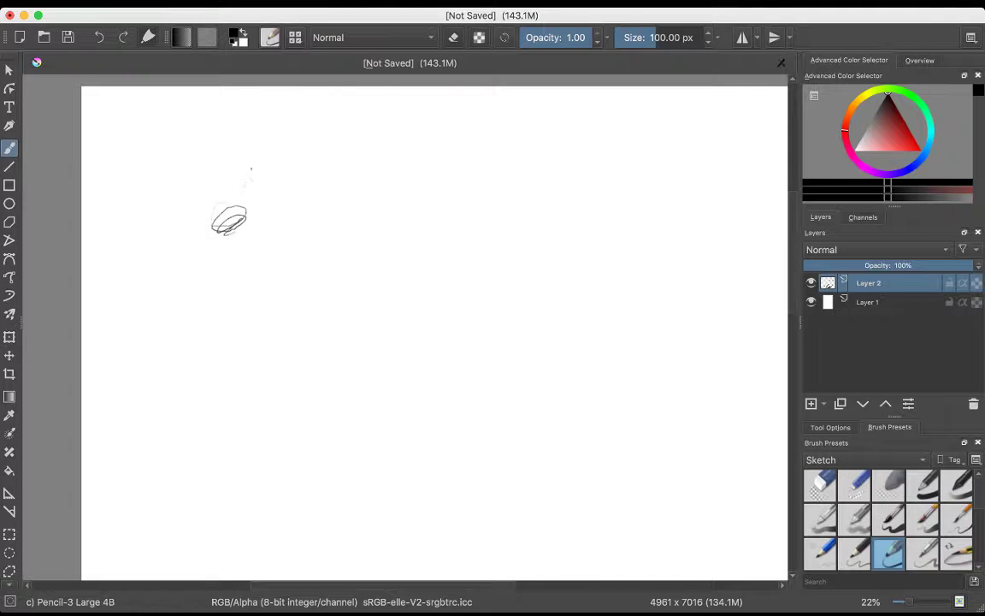
{"action": "key", "text": "ctrl+z"}
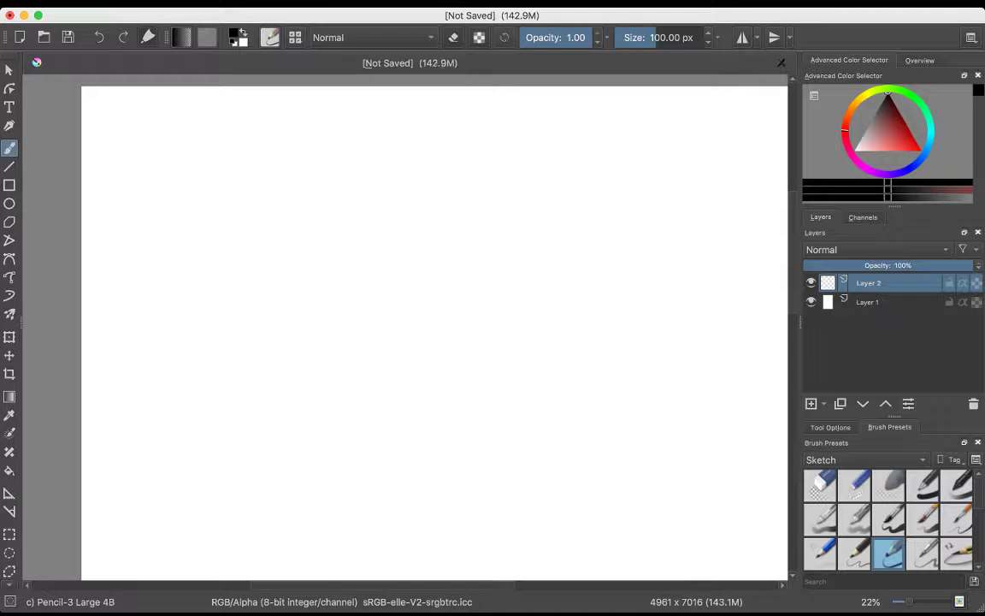
Step: Sketch a small circle near the page's upper-left corner and erase its stray outer stroke with Eraser Circle
{"action": "mouse_move", "coordinate": [216, 149]}
{"action": "left_mouse_down"}
{"action": "mouse_move", "coordinate": [210, 177]}
{"action": "mouse_move", "coordinate": [221, 197]}
{"action": "mouse_move", "coordinate": [251, 194]}
{"action": "mouse_move", "coordinate": [258, 176]}
{"action": "mouse_move", "coordinate": [218, 145]}
{"action": "mouse_move", "coordinate": [218, 164]}
{"action": "mouse_move", "coordinate": [235, 152]}
{"action": "mouse_move", "coordinate": [256, 171]}
{"action": "left_mouse_up"}
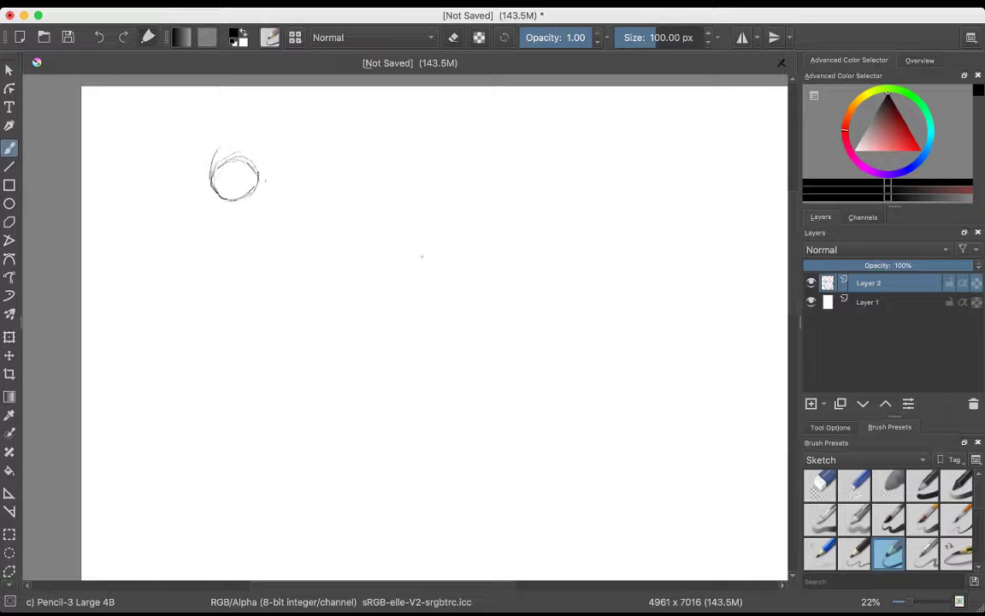
{"action": "left_click", "coordinate": [820, 485]}
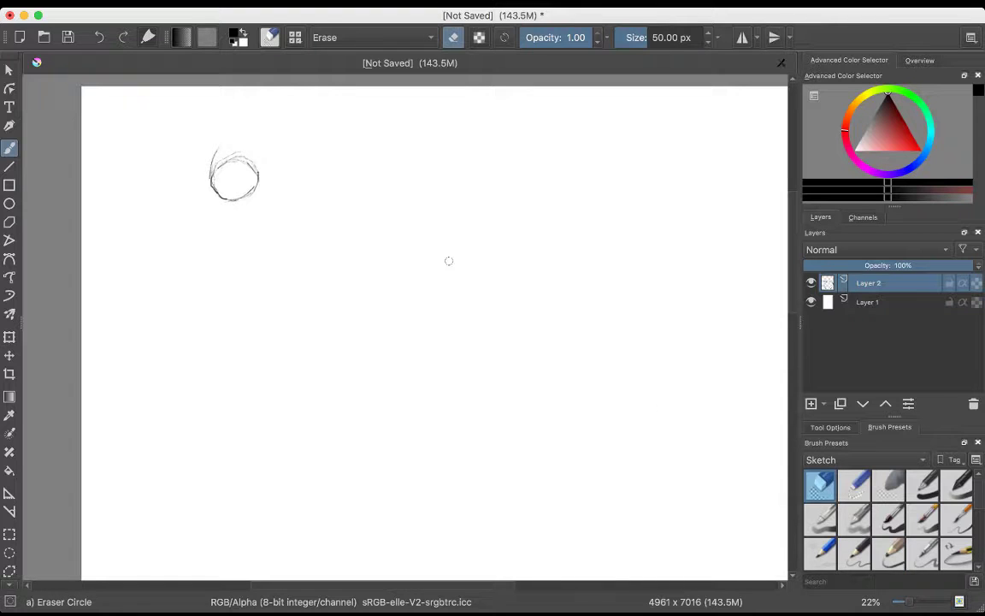
{"action": "left_click_drag", "start_coordinate": [217, 149], "coordinate": [206, 170]}
{"action": "key", "text": "/"}
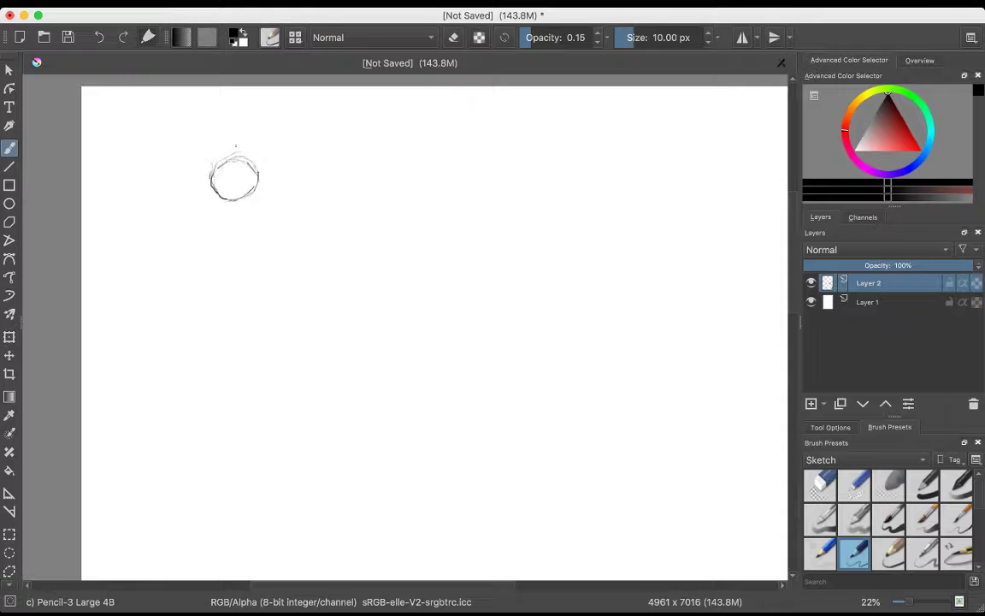
{"action": "scroll", "coordinate": [236, 147], "scroll_direction": "up", "scroll_amount": 5}
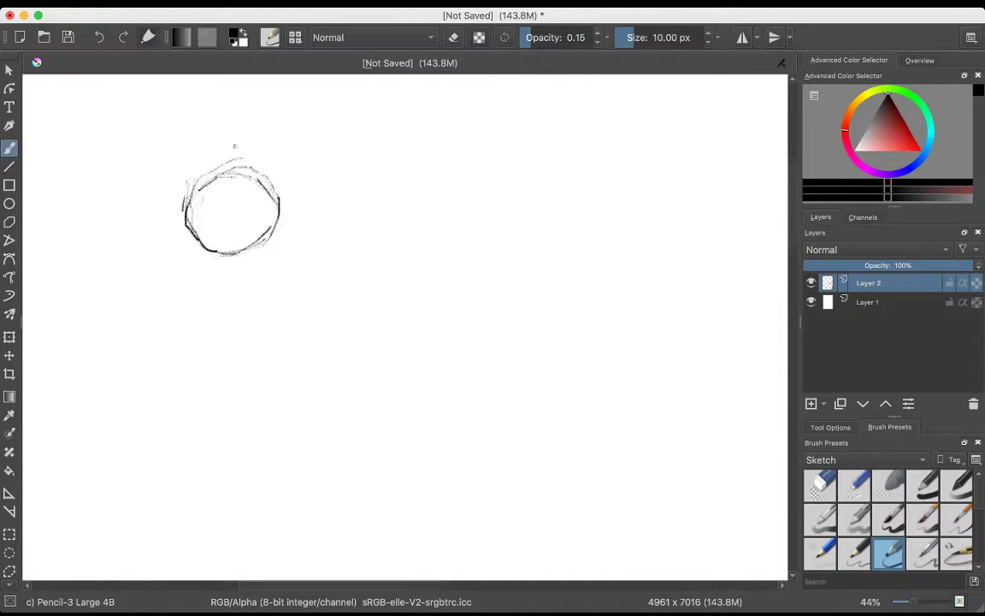
{"action": "scroll", "coordinate": [235, 146], "scroll_direction": "down", "scroll_amount": 4}
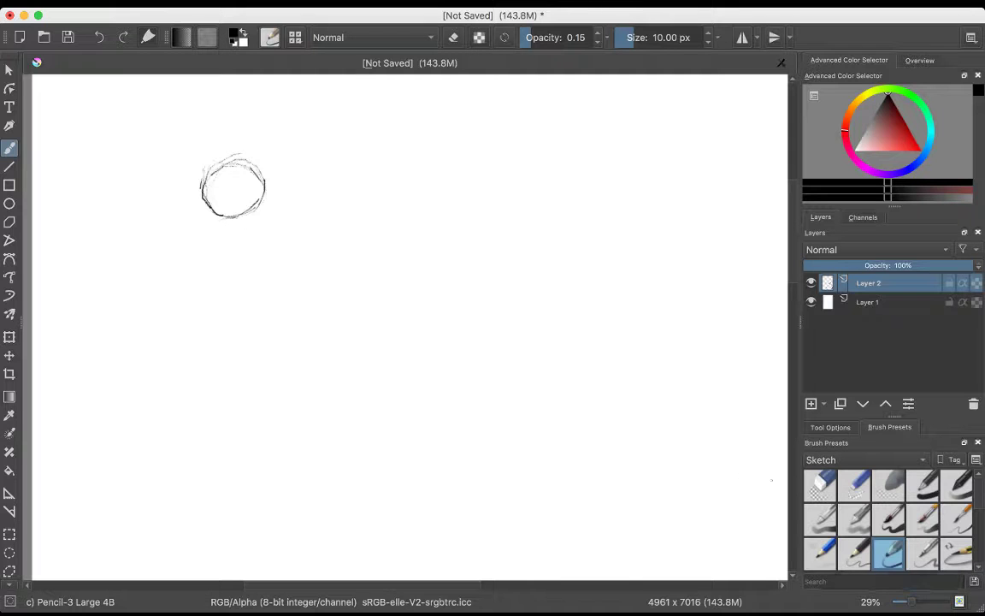
{"action": "left_click", "coordinate": [855, 553]}
{"action": "left_click", "coordinate": [889, 553]}
{"action": "mouse_move", "coordinate": [224, 169]}
{"action": "left_mouse_down"}
{"action": "mouse_move", "coordinate": [210, 205]}
{"action": "mouse_move", "coordinate": [238, 216]}
{"action": "left_mouse_up"}
{"action": "mouse_move", "coordinate": [330, 103]}
{"action": "left_mouse_down"}
{"action": "mouse_move", "coordinate": [297, 121]}
{"action": "mouse_move", "coordinate": [314, 134]}
{"action": "left_mouse_up"}
{"action": "mouse_move", "coordinate": [310, 125]}
{"action": "left_mouse_down"}
{"action": "mouse_move", "coordinate": [304, 145]}
{"action": "mouse_move", "coordinate": [309, 126]}
{"action": "mouse_move", "coordinate": [296, 137]}
{"action": "left_mouse_up"}
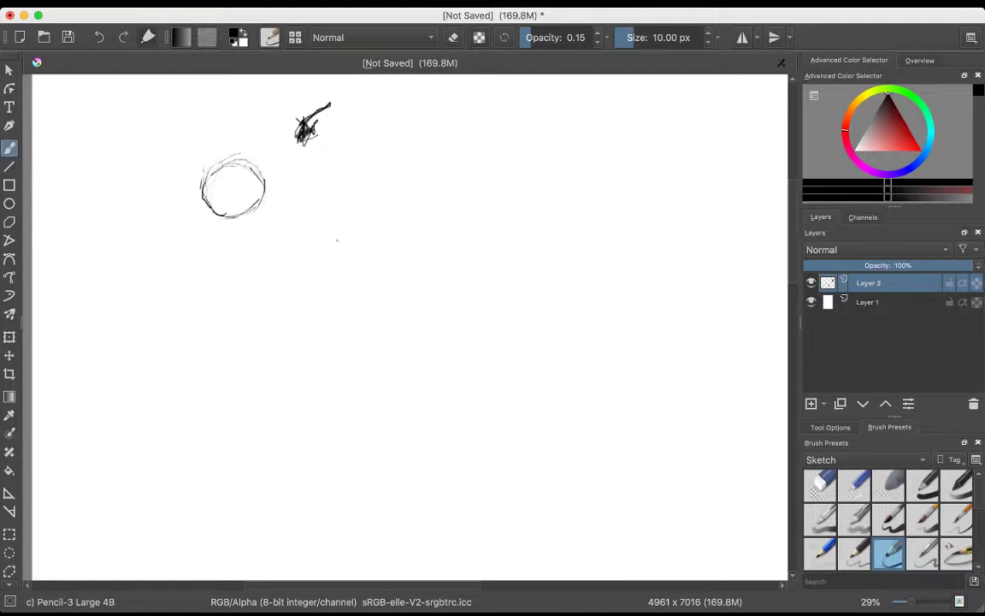
{"action": "key", "text": "ctrl+z"}
{"action": "key", "text": "ctrl+z"}
{"action": "key", "text": "ctrl+z"}
{"action": "key", "text": "ctrl+z"}
{"action": "key", "text": "ctrl+z"}
{"action": "key", "text": "ctrl+z"}
{"action": "key", "text": "ctrl+z"}
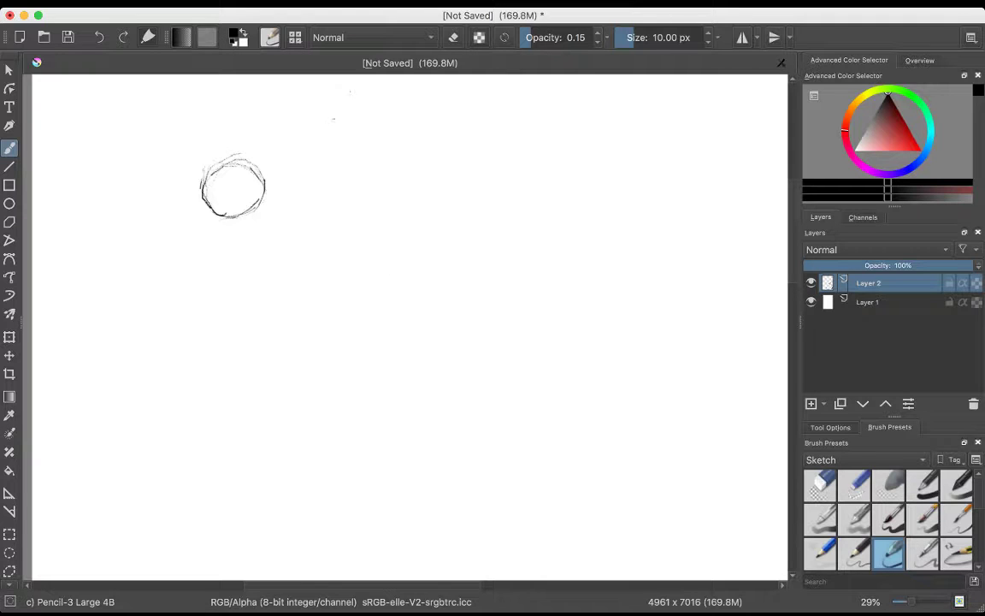
Step: Sketch a light-direction arrow above and to the right of the circle, pointing down-left, and thicken its shaft
{"action": "mouse_move", "coordinate": [359, 88]}
{"action": "left_mouse_down"}
{"action": "mouse_move", "coordinate": [311, 144]}
{"action": "mouse_move", "coordinate": [331, 127]}
{"action": "mouse_move", "coordinate": [315, 126]}
{"action": "mouse_move", "coordinate": [332, 139]}
{"action": "mouse_move", "coordinate": [318, 144]}
{"action": "mouse_move", "coordinate": [324, 131]}
{"action": "mouse_move", "coordinate": [319, 148]}
{"action": "mouse_move", "coordinate": [316, 127]}
{"action": "mouse_move", "coordinate": [319, 145]}
{"action": "left_mouse_up"}
{"action": "key", "text": "ctrl+z"}
{"action": "key", "text": "ctrl+z"}
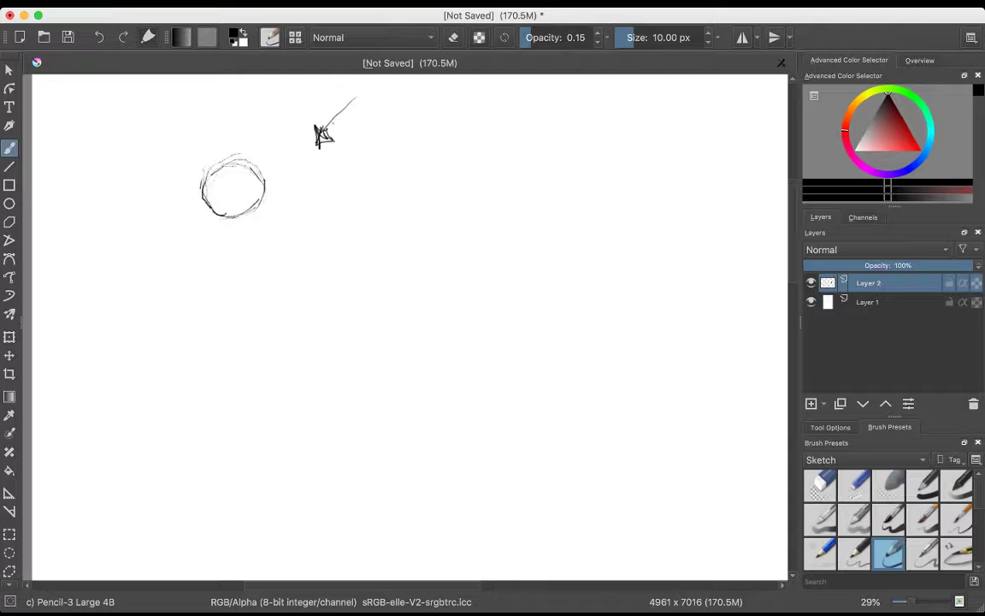
{"action": "mouse_move", "coordinate": [325, 131]}
{"action": "left_mouse_down"}
{"action": "mouse_move", "coordinate": [360, 92]}
{"action": "mouse_move", "coordinate": [329, 129]}
{"action": "left_mouse_up"}
Step: Shade the circle's lower-left side with the Pencil-5 Tilted brush, darkest along the edge facing away from the arrow
{"action": "left_click", "coordinate": [957, 555]}
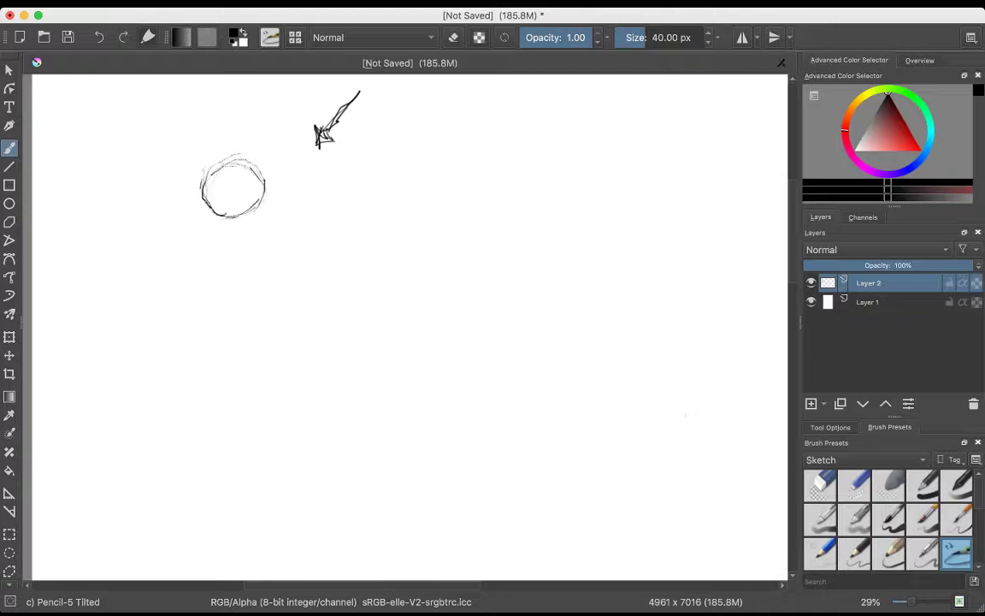
{"action": "left_click", "coordinate": [923, 553]}
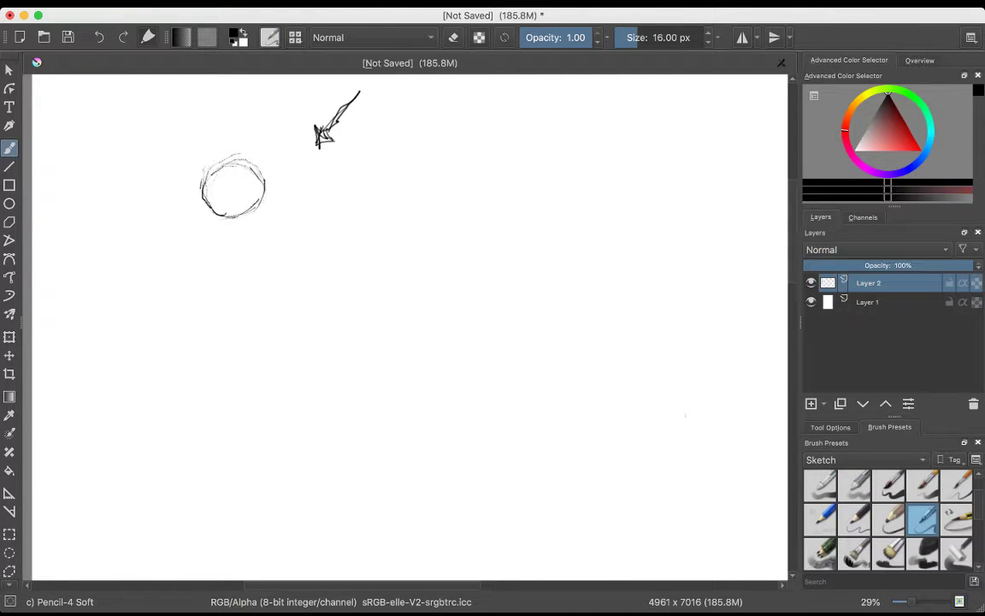
{"action": "left_click", "coordinate": [957, 519]}
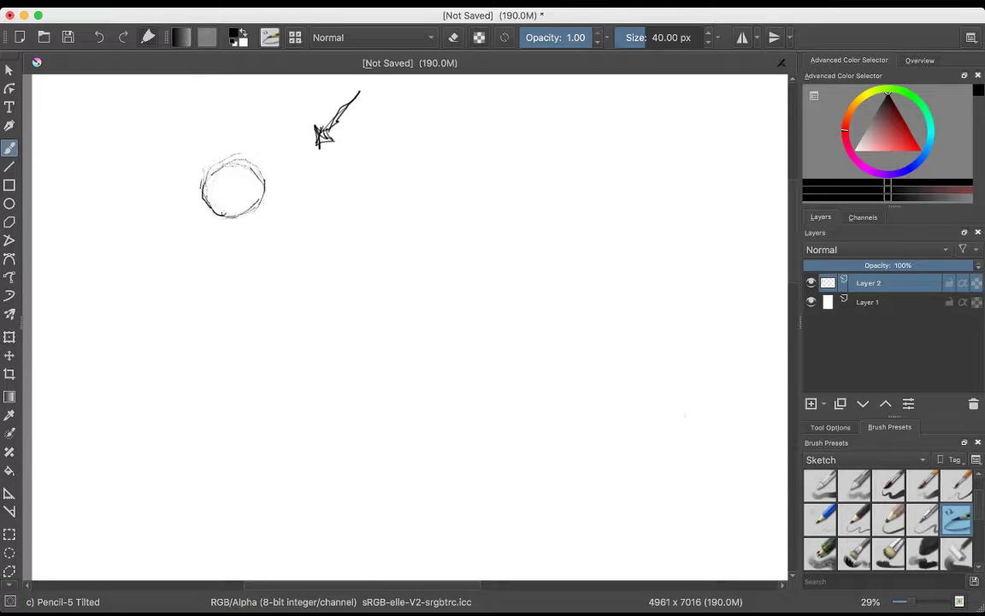
{"action": "left_click_drag", "start_coordinate": [209, 199], "coordinate": [222, 211]}
{"action": "mouse_move", "coordinate": [232, 208]}
{"action": "left_mouse_down"}
{"action": "mouse_move", "coordinate": [219, 205]}
{"action": "mouse_move", "coordinate": [238, 212]}
{"action": "left_mouse_up"}
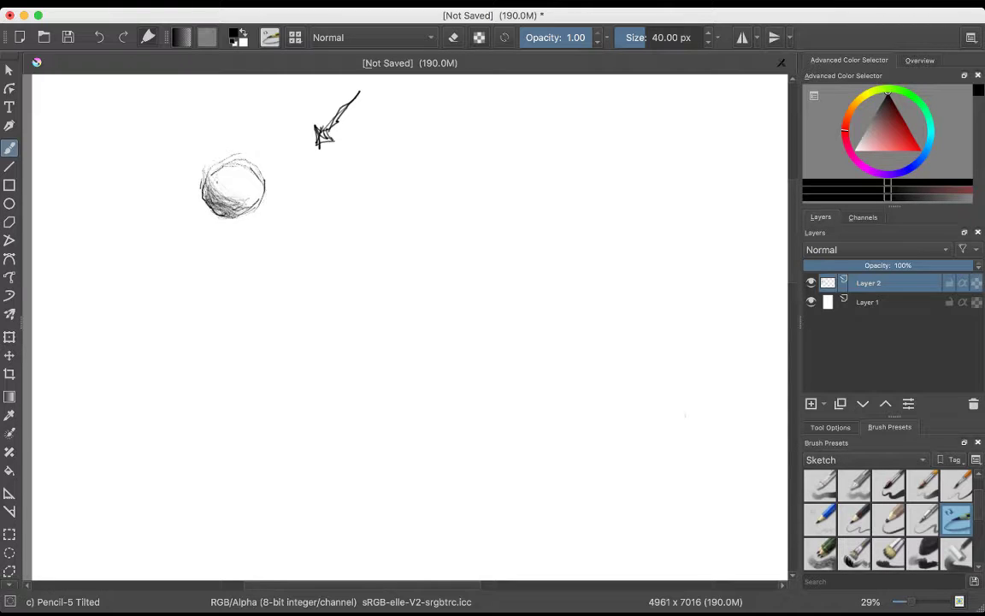
{"action": "left_click_drag", "start_coordinate": [207, 169], "coordinate": [239, 198]}
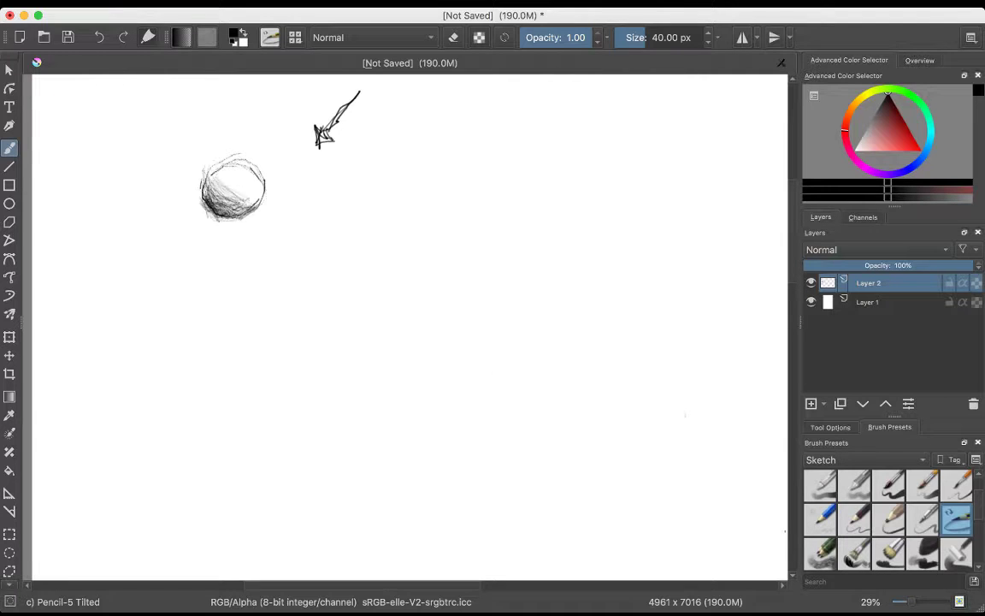
Step: Sketch a second small circle to the right of the arrow with the Pencil-2 brush
{"action": "left_click", "coordinate": [854, 519]}
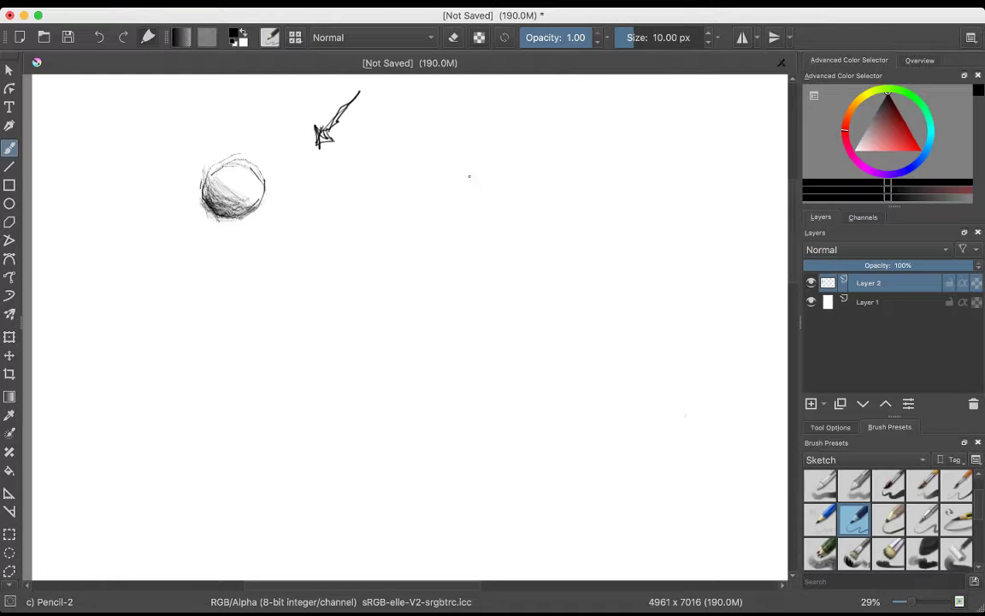
{"action": "mouse_move", "coordinate": [483, 155]}
{"action": "left_mouse_down"}
{"action": "mouse_move", "coordinate": [459, 176]}
{"action": "mouse_move", "coordinate": [467, 198]}
{"action": "mouse_move", "coordinate": [502, 188]}
{"action": "left_mouse_up"}
{"action": "key", "text": "ctrl+z"}
{"action": "mouse_move", "coordinate": [474, 160]}
{"action": "left_mouse_down"}
{"action": "mouse_move", "coordinate": [469, 183]}
{"action": "mouse_move", "coordinate": [491, 193]}
{"action": "mouse_move", "coordinate": [520, 170]}
{"action": "mouse_move", "coordinate": [522, 178]}
{"action": "mouse_move", "coordinate": [501, 152]}
{"action": "mouse_move", "coordinate": [469, 156]}
{"action": "left_mouse_up"}
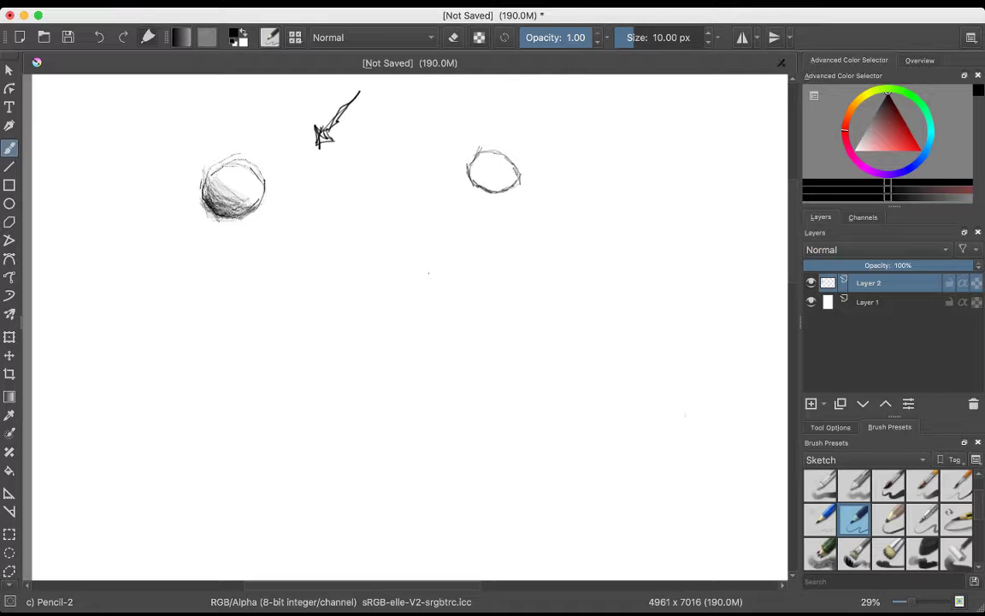
Step: Sketch a third, slightly larger circle in light, loose strokes below the unshaded circle
{"action": "left_click_drag", "start_coordinate": [430, 272], "coordinate": [444, 257]}
{"action": "mouse_move", "coordinate": [434, 273]}
{"action": "left_mouse_down"}
{"action": "mouse_move", "coordinate": [446, 305]}
{"action": "mouse_move", "coordinate": [451, 294]}
{"action": "mouse_move", "coordinate": [460, 305]}
{"action": "mouse_move", "coordinate": [454, 292]}
{"action": "mouse_move", "coordinate": [472, 304]}
{"action": "mouse_move", "coordinate": [497, 290]}
{"action": "mouse_move", "coordinate": [488, 262]}
{"action": "mouse_move", "coordinate": [496, 287]}
{"action": "left_mouse_up"}
{"action": "mouse_move", "coordinate": [485, 252]}
{"action": "left_mouse_down"}
{"action": "mouse_move", "coordinate": [496, 267]}
{"action": "mouse_move", "coordinate": [482, 255]}
{"action": "mouse_move", "coordinate": [489, 276]}
{"action": "left_mouse_up"}
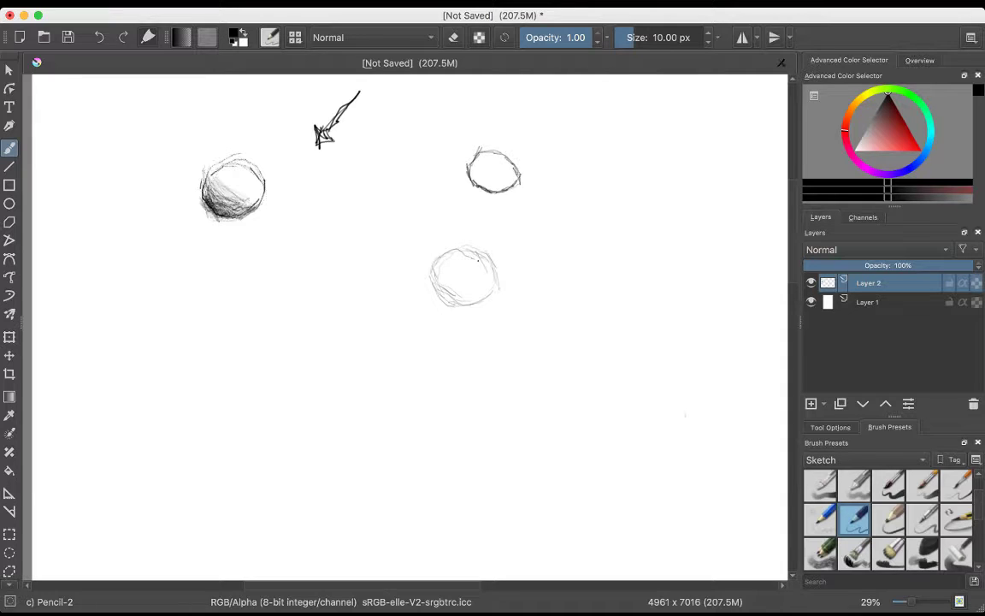
{"action": "left_click_drag", "start_coordinate": [488, 263], "coordinate": [492, 294]}
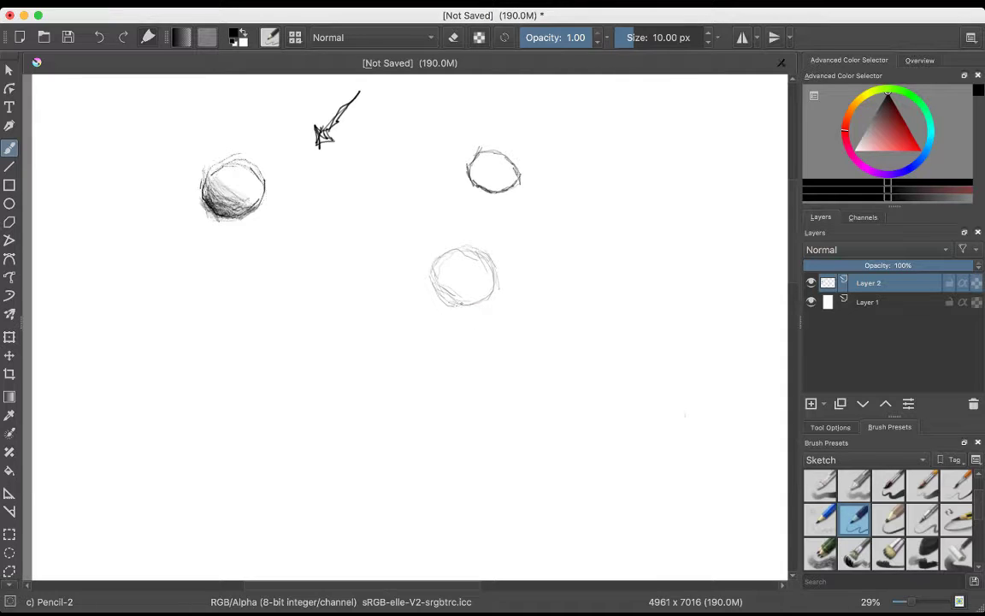
Step: Go over the third circle's rough outline with darker strokes to define one clean contour
{"action": "left_click_drag", "start_coordinate": [461, 304], "coordinate": [494, 287]}
{"action": "left_click_drag", "start_coordinate": [487, 265], "coordinate": [492, 268]}
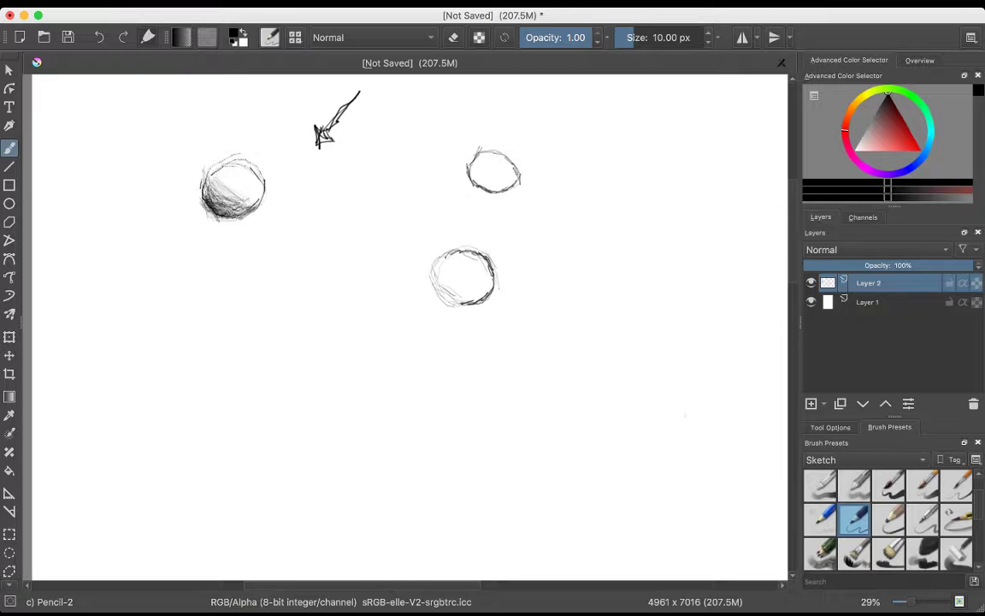
{"action": "left_click_drag", "start_coordinate": [460, 249], "coordinate": [437, 276]}
{"action": "left_click_drag", "start_coordinate": [437, 277], "coordinate": [454, 302]}
{"action": "left_click_drag", "start_coordinate": [443, 285], "coordinate": [465, 304]}
{"action": "left_click_drag", "start_coordinate": [451, 296], "coordinate": [467, 304]}
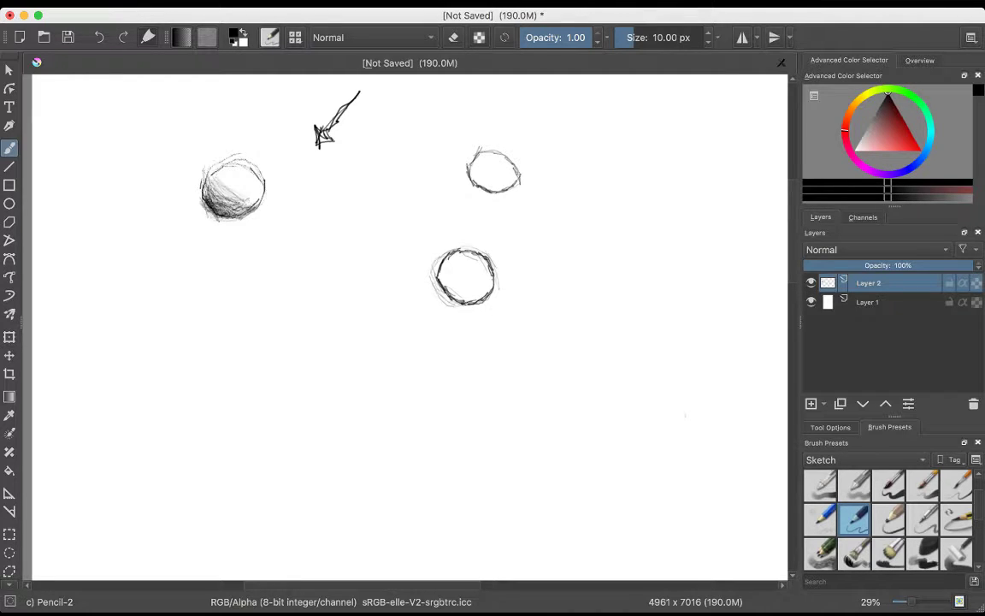
Step: Start shading the third circle with the Pencil-5 Tilted brush, laying dark strokes along its lower-left inner edge
{"action": "key", "text": "bracketleft"}
{"action": "left_click", "coordinate": [923, 519]}
{"action": "left_click", "coordinate": [888, 519]}
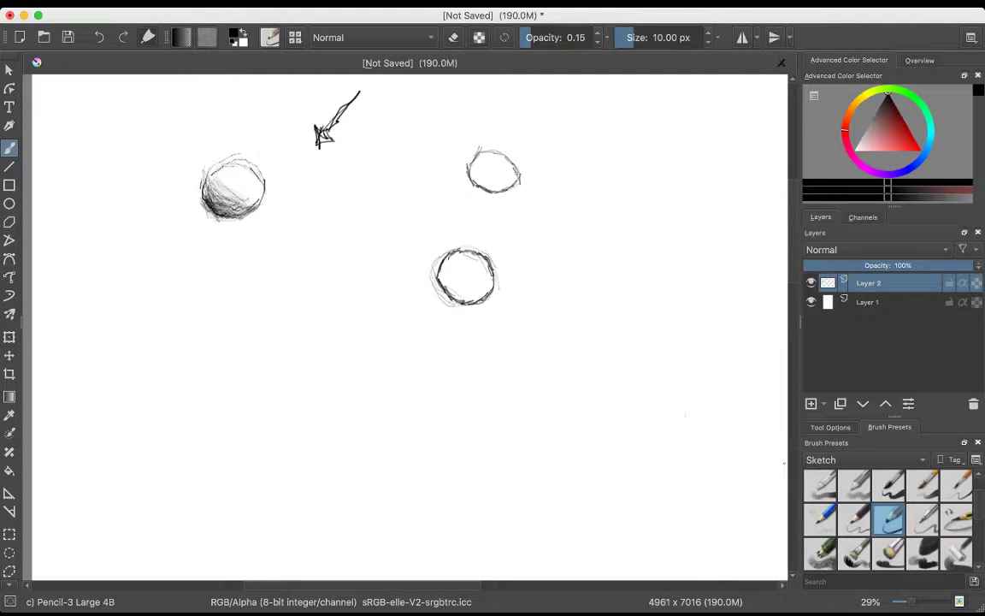
{"action": "left_click", "coordinate": [956, 519]}
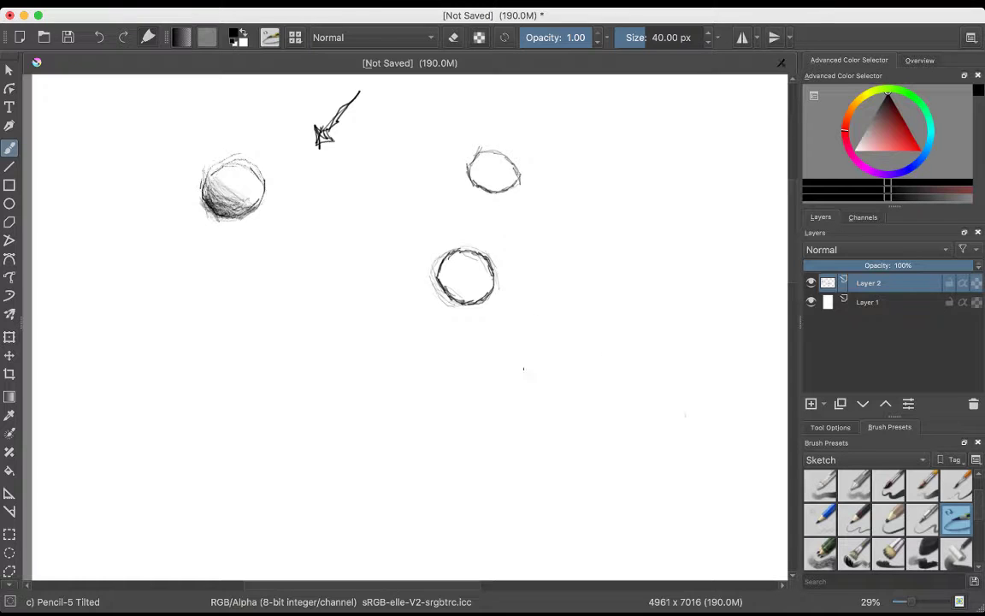
{"action": "scroll", "coordinate": [533, 366], "scroll_direction": "up", "scroll_amount": 2}
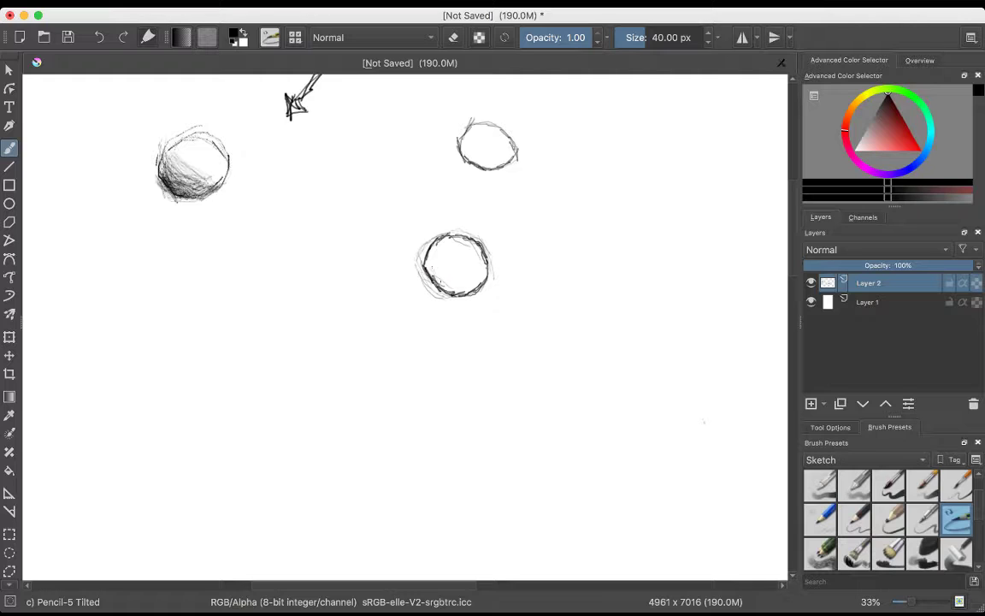
{"action": "mouse_move", "coordinate": [436, 277]}
{"action": "left_mouse_down"}
{"action": "mouse_move", "coordinate": [456, 295]}
{"action": "mouse_move", "coordinate": [471, 292]}
{"action": "left_mouse_up"}
{"action": "mouse_move", "coordinate": [434, 262]}
{"action": "left_mouse_down"}
{"action": "mouse_move", "coordinate": [449, 290]}
{"action": "mouse_move", "coordinate": [441, 283]}
{"action": "left_mouse_up"}
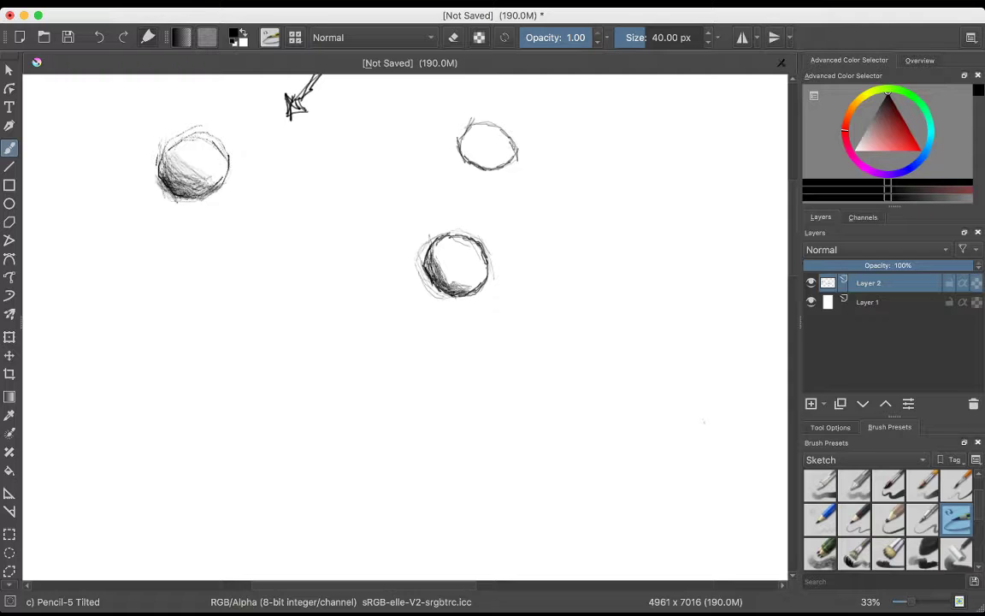
Step: Extend the third circle's shading toward its centre and lower right, fading it to leave the upper right light
{"action": "left_click_drag", "start_coordinate": [475, 284], "coordinate": [464, 290]}
{"action": "left_click_drag", "start_coordinate": [433, 256], "coordinate": [443, 277]}
{"action": "mouse_move", "coordinate": [439, 254]}
{"action": "left_mouse_down"}
{"action": "mouse_move", "coordinate": [457, 286]}
{"action": "mouse_move", "coordinate": [484, 285]}
{"action": "mouse_move", "coordinate": [455, 287]}
{"action": "mouse_move", "coordinate": [471, 285]}
{"action": "mouse_move", "coordinate": [441, 258]}
{"action": "left_mouse_up"}
{"action": "left_click_drag", "start_coordinate": [443, 254], "coordinate": [455, 277]}
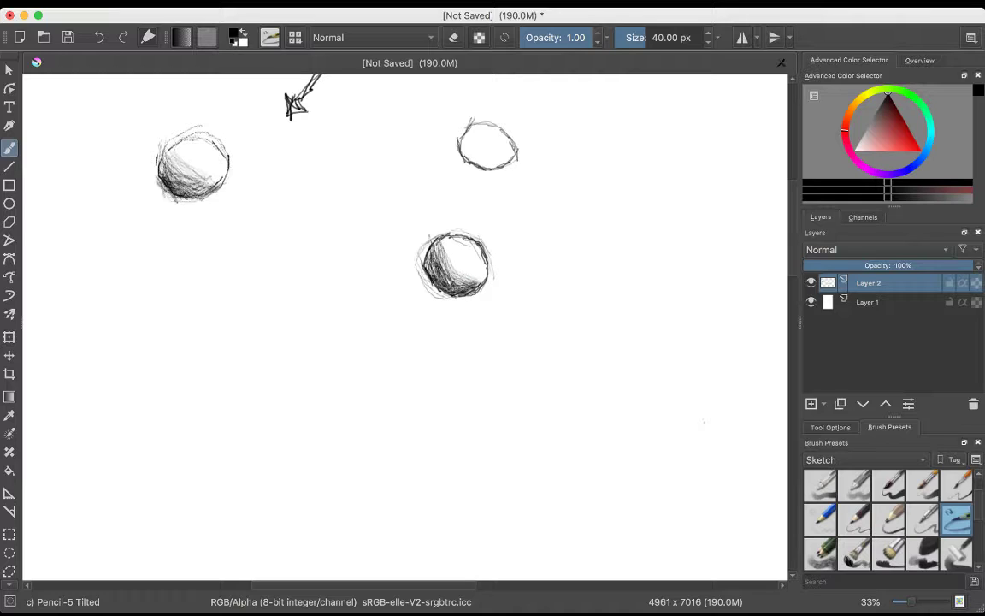
{"action": "left_click_drag", "start_coordinate": [440, 242], "coordinate": [447, 257]}
{"action": "mouse_move", "coordinate": [411, 232]}
{"action": "left_mouse_down"}
{"action": "mouse_move", "coordinate": [405, 240]}
{"action": "mouse_move", "coordinate": [475, 279]}
{"action": "left_mouse_up"}
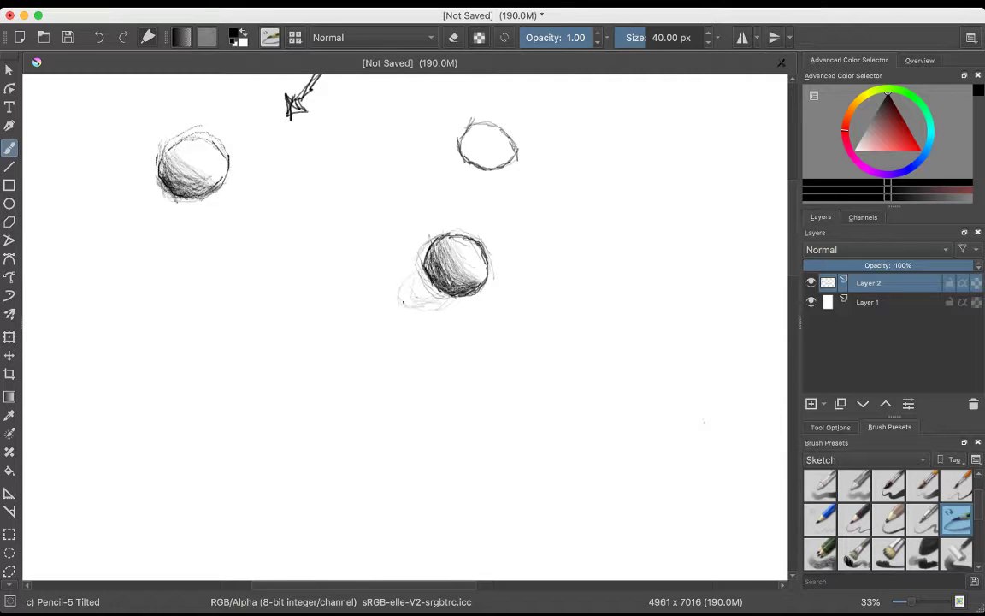
Step: Fill in a dark oval cast shadow extending down-left from the third circle, softer toward its outer edge
{"action": "mouse_move", "coordinate": [412, 284]}
{"action": "left_mouse_down"}
{"action": "mouse_move", "coordinate": [425, 280]}
{"action": "mouse_move", "coordinate": [416, 291]}
{"action": "mouse_move", "coordinate": [437, 296]}
{"action": "mouse_move", "coordinate": [431, 287]}
{"action": "mouse_move", "coordinate": [445, 298]}
{"action": "left_mouse_up"}
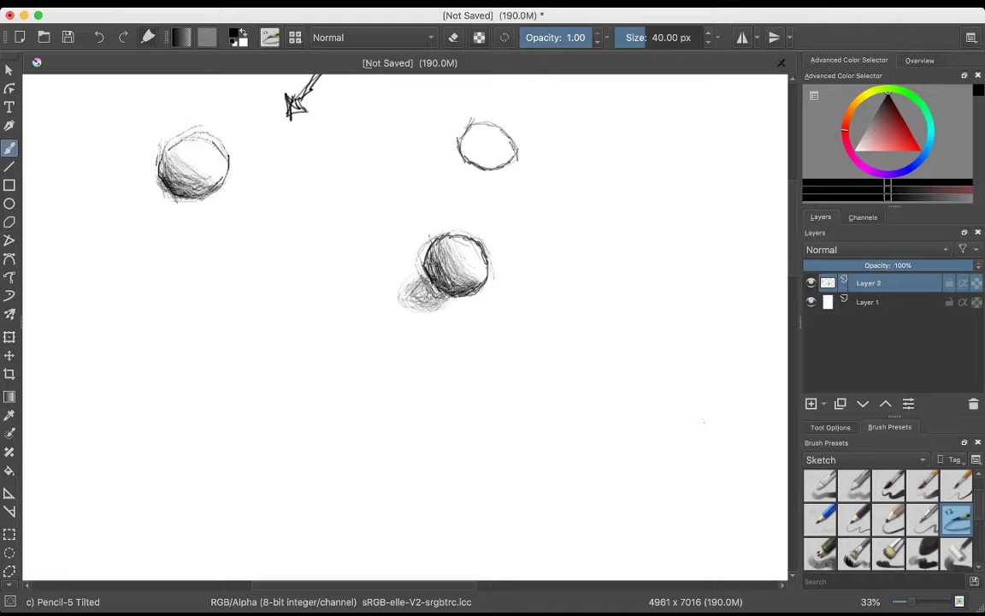
{"action": "left_click_drag", "start_coordinate": [435, 292], "coordinate": [413, 300]}
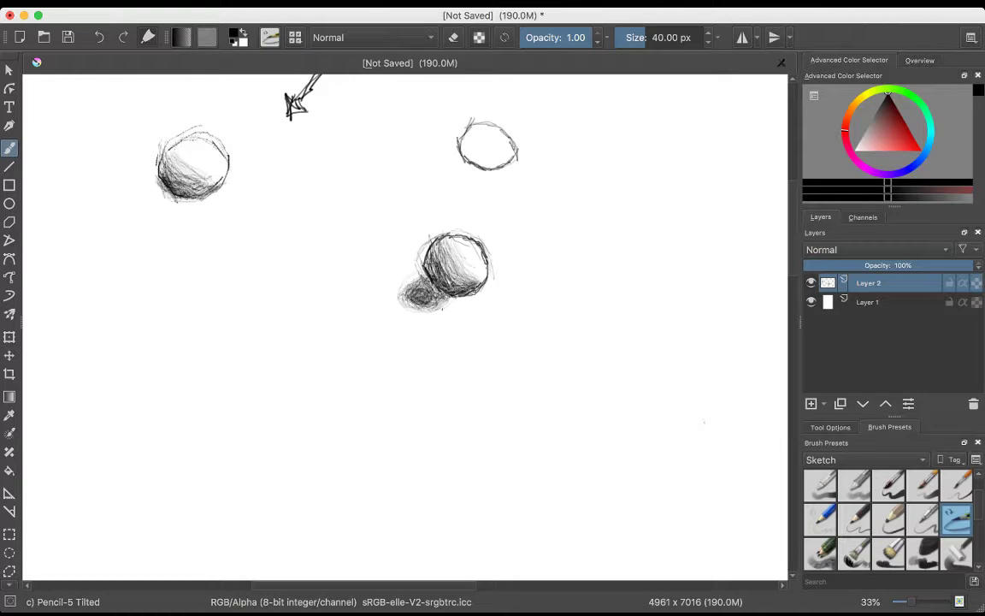
{"action": "left_click_drag", "start_coordinate": [431, 310], "coordinate": [417, 313]}
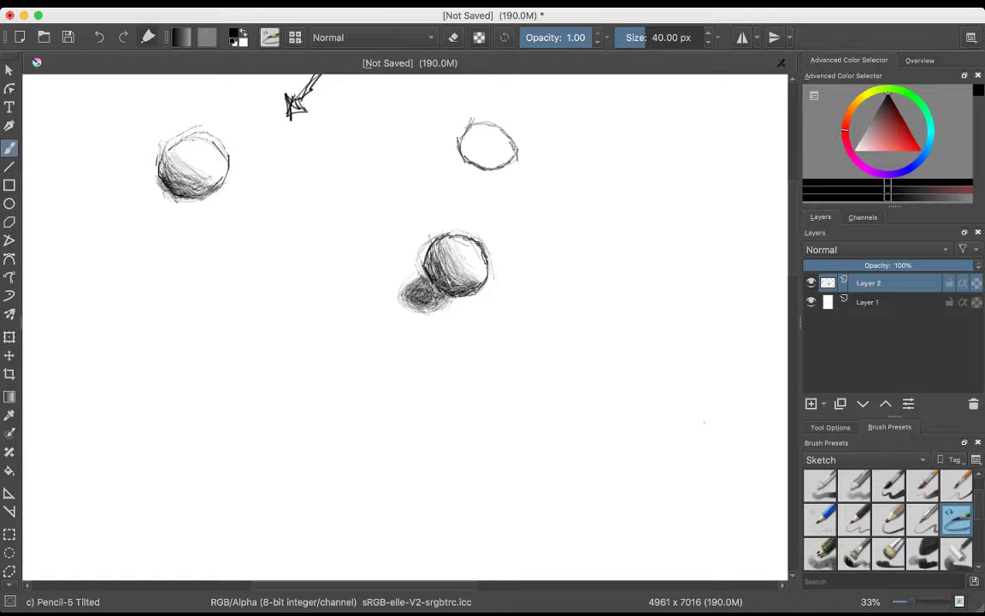
{"action": "mouse_move", "coordinate": [430, 323]}
{"action": "left_mouse_down"}
{"action": "mouse_move", "coordinate": [447, 308]}
{"action": "mouse_move", "coordinate": [404, 314]}
{"action": "left_mouse_up"}
{"action": "mouse_move", "coordinate": [416, 276]}
{"action": "left_mouse_down"}
{"action": "mouse_move", "coordinate": [396, 290]}
{"action": "mouse_move", "coordinate": [426, 324]}
{"action": "mouse_move", "coordinate": [436, 312]}
{"action": "mouse_move", "coordinate": [415, 319]}
{"action": "left_mouse_up"}
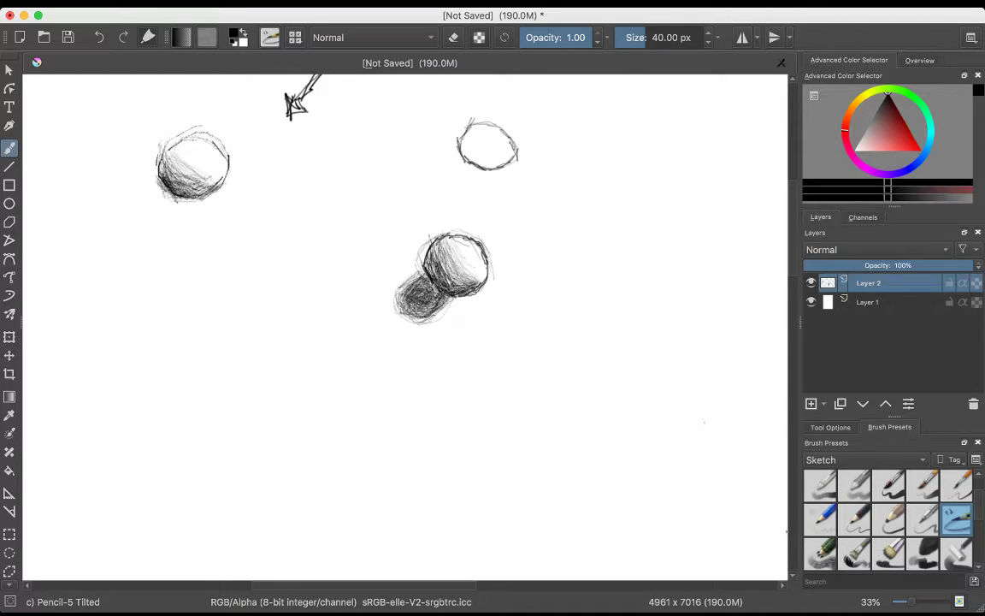
Step: Switch to the Pencil-2 brush, scribble a small test patch below the first sphere, and undo the other trial strokes
{"action": "left_click", "coordinate": [855, 519]}
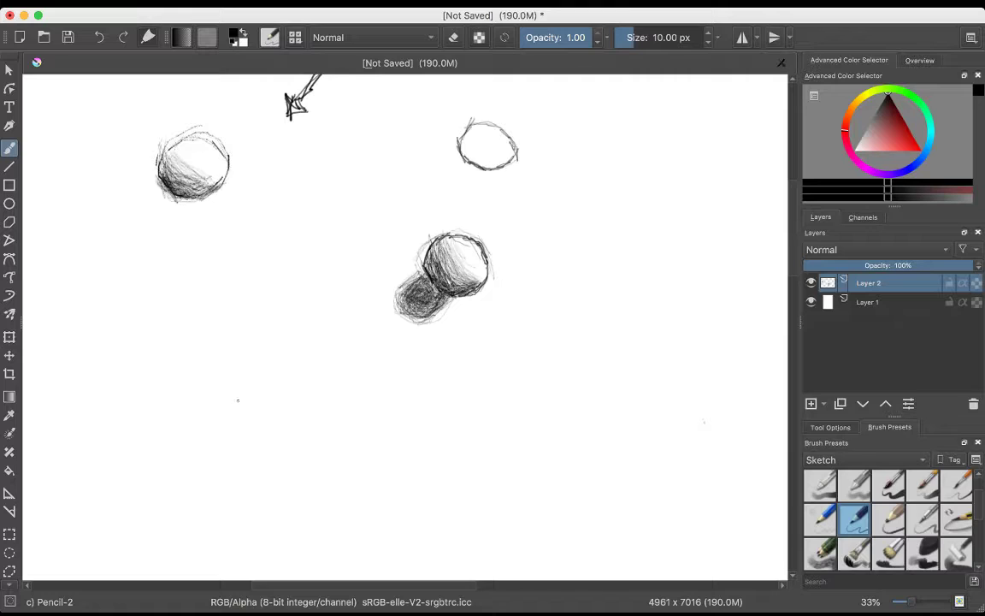
{"action": "mouse_move", "coordinate": [232, 374]}
{"action": "left_mouse_down"}
{"action": "mouse_move", "coordinate": [252, 400]}
{"action": "mouse_move", "coordinate": [281, 398]}
{"action": "mouse_move", "coordinate": [236, 405]}
{"action": "mouse_move", "coordinate": [247, 401]}
{"action": "mouse_move", "coordinate": [236, 413]}
{"action": "mouse_move", "coordinate": [262, 392]}
{"action": "mouse_move", "coordinate": [246, 407]}
{"action": "mouse_move", "coordinate": [345, 406]}
{"action": "mouse_move", "coordinate": [311, 391]}
{"action": "mouse_move", "coordinate": [346, 405]}
{"action": "mouse_move", "coordinate": [360, 396]}
{"action": "mouse_move", "coordinate": [328, 408]}
{"action": "mouse_move", "coordinate": [354, 407]}
{"action": "mouse_move", "coordinate": [315, 401]}
{"action": "left_mouse_up"}
{"action": "key", "text": "super+z"}
{"action": "key", "text": "super+z"}
{"action": "key", "text": "super+z"}
{"action": "key", "text": "super+z"}
{"action": "key", "text": "super+z"}
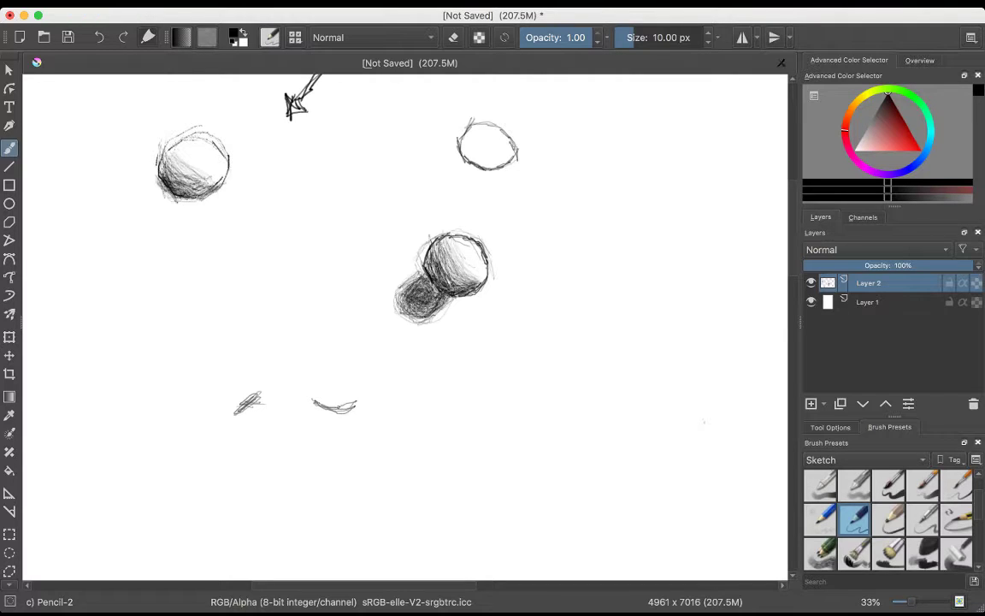
{"action": "key", "text": "ctrl+z"}
{"action": "key", "text": "ctrl+z"}
{"action": "key", "text": "ctrl+z"}
Step: Sketch a tall cylinder outline below the third sphere and a light-direction arrow pointing down-left toward its upper right side
{"action": "mouse_move", "coordinate": [475, 381]}
{"action": "left_mouse_down"}
{"action": "mouse_move", "coordinate": [419, 374]}
{"action": "mouse_move", "coordinate": [427, 392]}
{"action": "mouse_move", "coordinate": [468, 389]}
{"action": "mouse_move", "coordinate": [462, 371]}
{"action": "mouse_move", "coordinate": [412, 387]}
{"action": "mouse_move", "coordinate": [434, 393]}
{"action": "mouse_move", "coordinate": [466, 386]}
{"action": "mouse_move", "coordinate": [449, 371]}
{"action": "mouse_move", "coordinate": [424, 383]}
{"action": "mouse_move", "coordinate": [466, 385]}
{"action": "mouse_move", "coordinate": [469, 372]}
{"action": "mouse_move", "coordinate": [418, 385]}
{"action": "mouse_move", "coordinate": [419, 419]}
{"action": "left_mouse_up"}
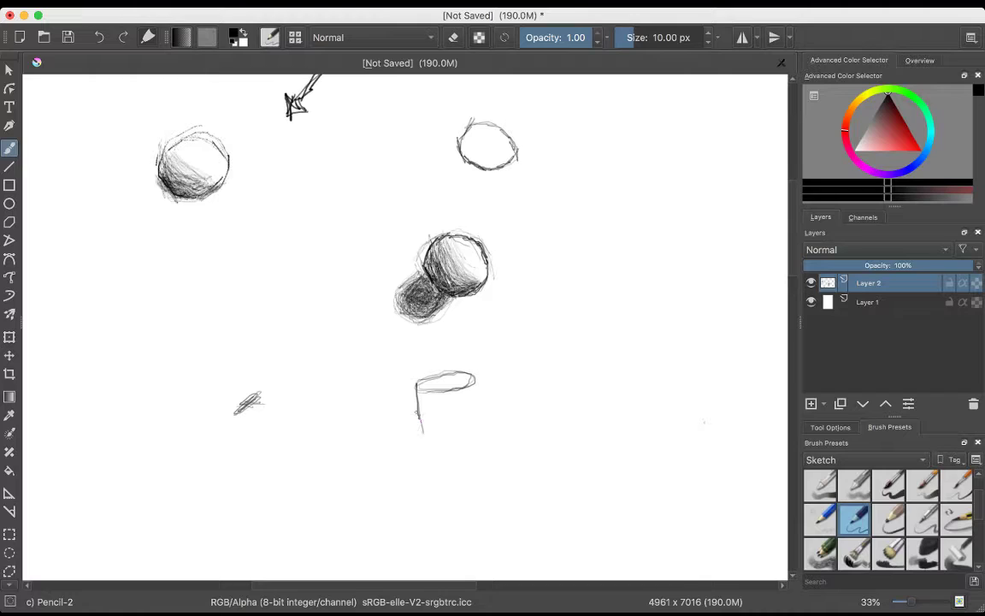
{"action": "key", "text": "ctrl+z"}
{"action": "key", "text": "ctrl+shift+z"}
{"action": "left_click_drag", "start_coordinate": [418, 419], "coordinate": [420, 444]}
{"action": "left_click_drag", "start_coordinate": [476, 384], "coordinate": [477, 443]}
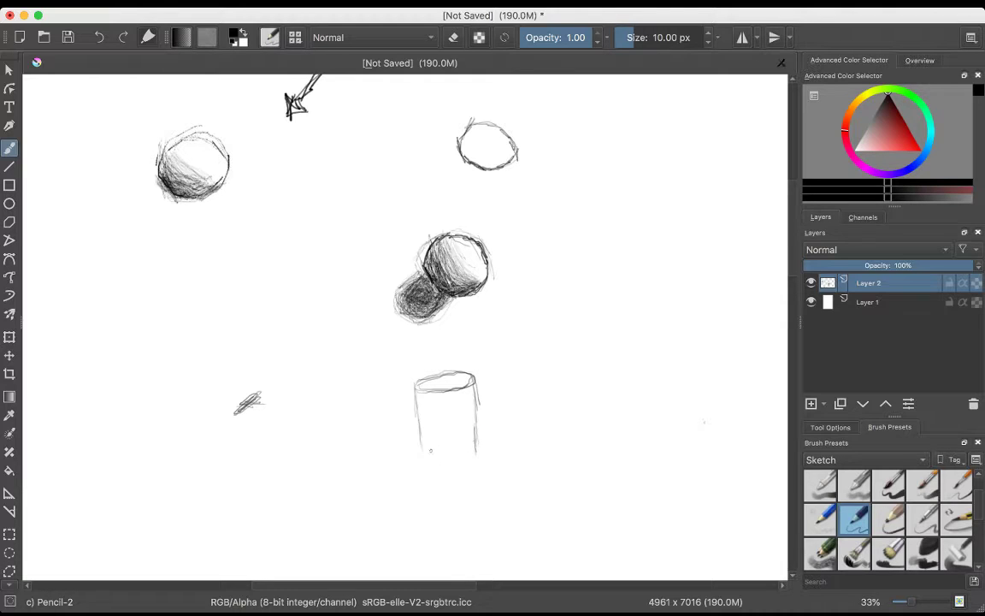
{"action": "left_click_drag", "start_coordinate": [474, 442], "coordinate": [477, 470]}
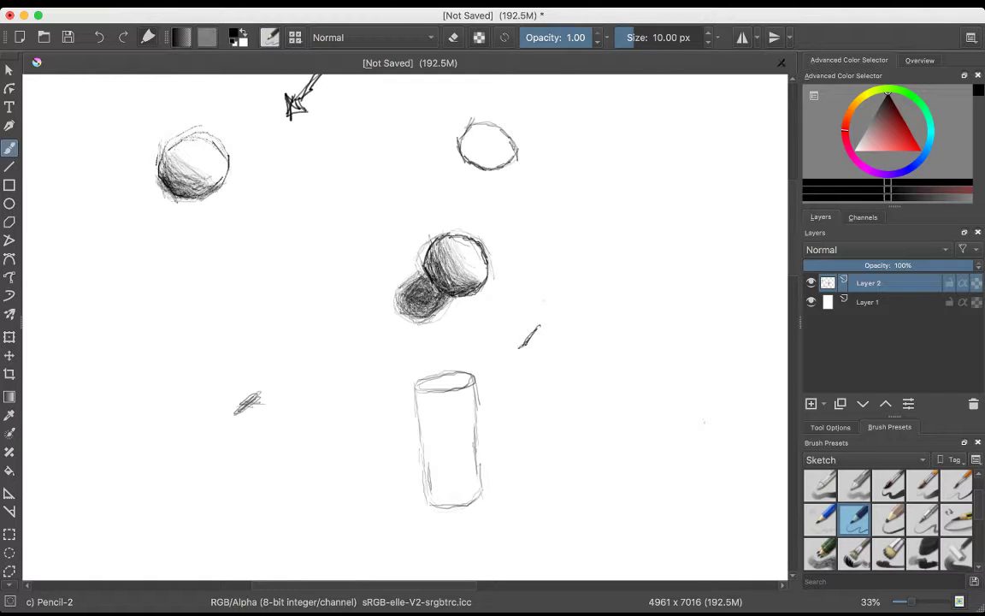
{"action": "mouse_move", "coordinate": [528, 340]}
{"action": "left_mouse_down"}
{"action": "mouse_move", "coordinate": [515, 353]}
{"action": "mouse_move", "coordinate": [525, 355]}
{"action": "left_mouse_up"}
{"action": "key", "text": "bracketleft"}
{"action": "key", "text": "slash"}
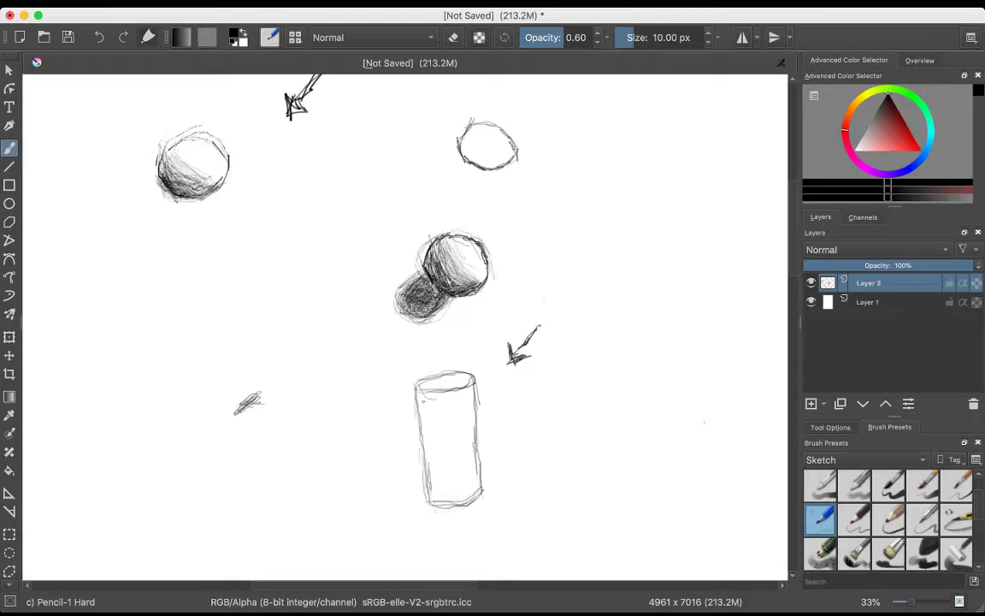
{"action": "key", "text": "ctrl+z"}
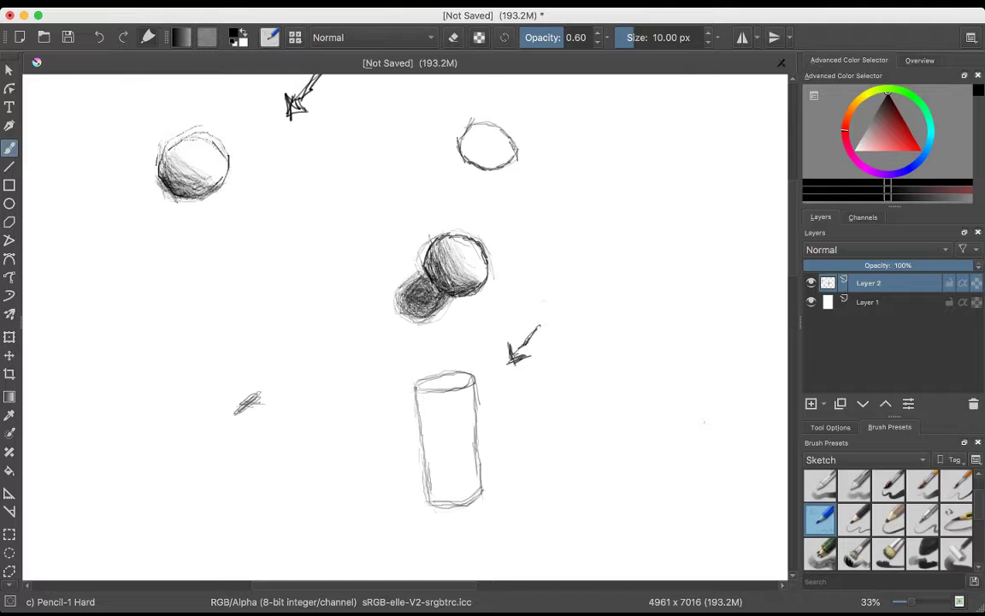
{"action": "left_click", "coordinate": [417, 390]}
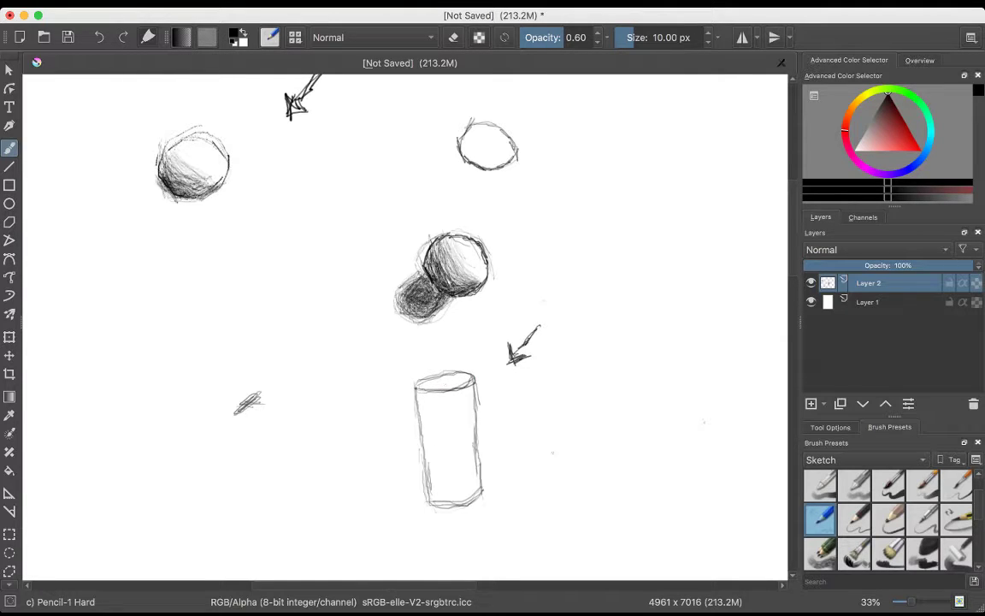
{"action": "key", "text": "ctrl+z"}
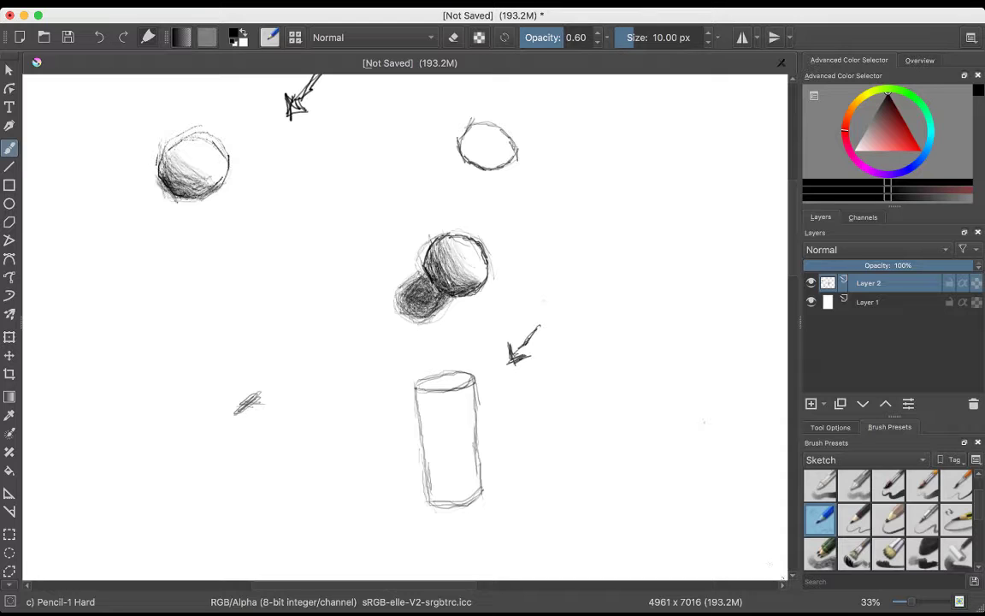
Step: Shade the cylinder's left side and base with the Pencil-6 Quick Shade brush, darkest along the lower-left edge
{"action": "left_click", "coordinate": [820, 554]}
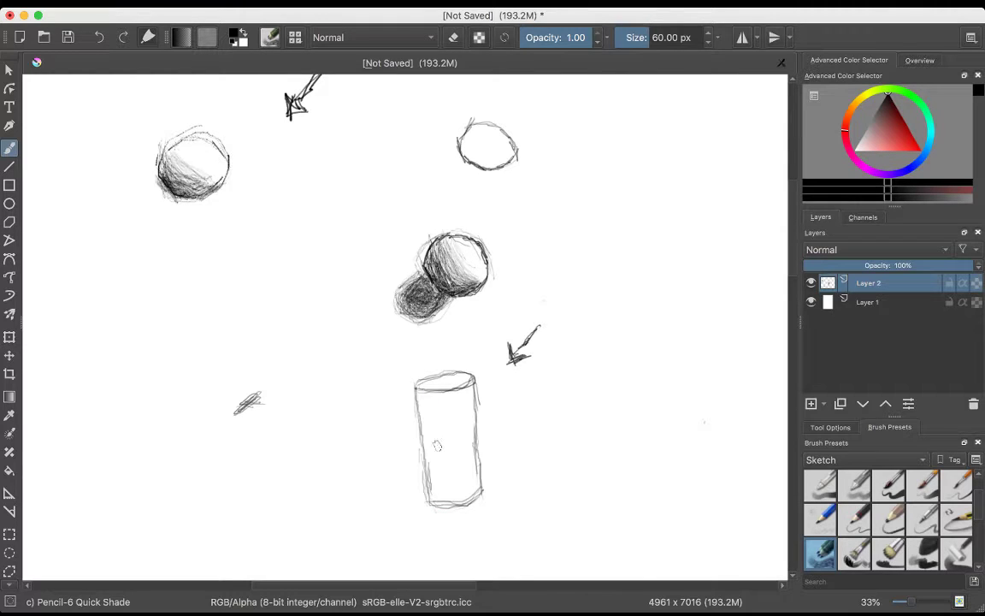
{"action": "left_click_drag", "start_coordinate": [426, 469], "coordinate": [430, 505]}
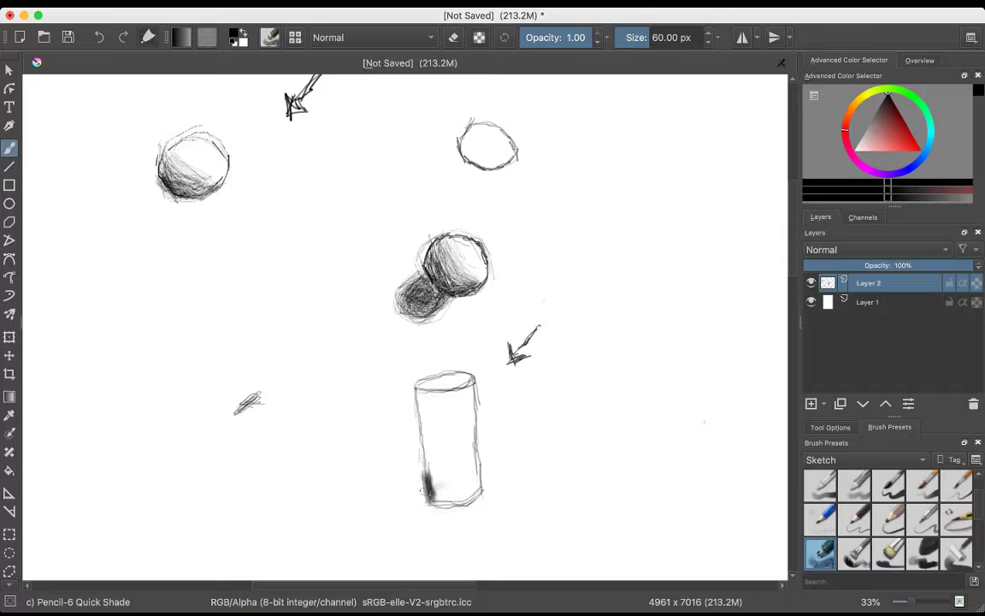
{"action": "left_click_drag", "start_coordinate": [415, 430], "coordinate": [427, 494]}
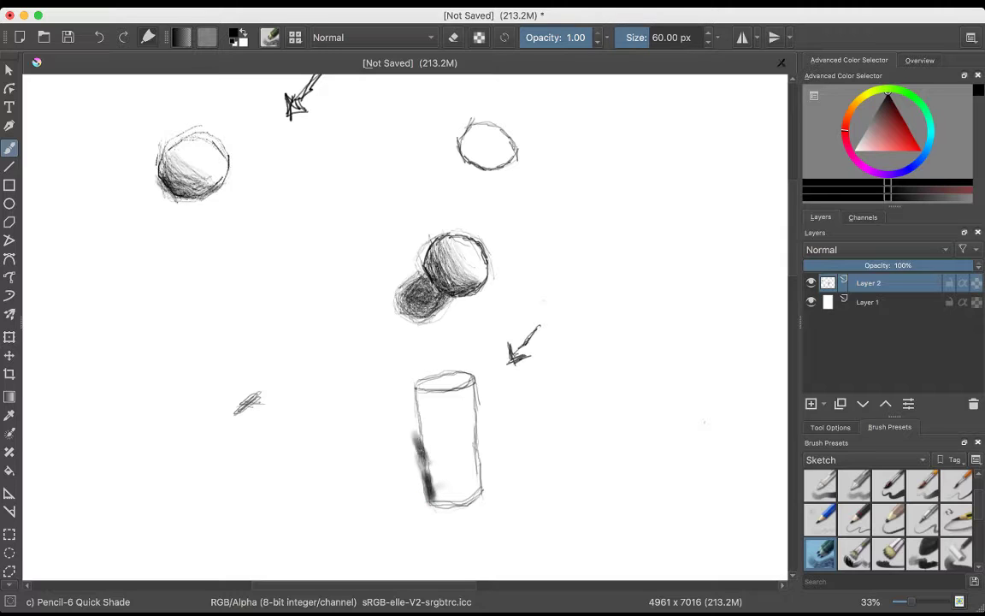
{"action": "key", "text": "ctrl+z"}
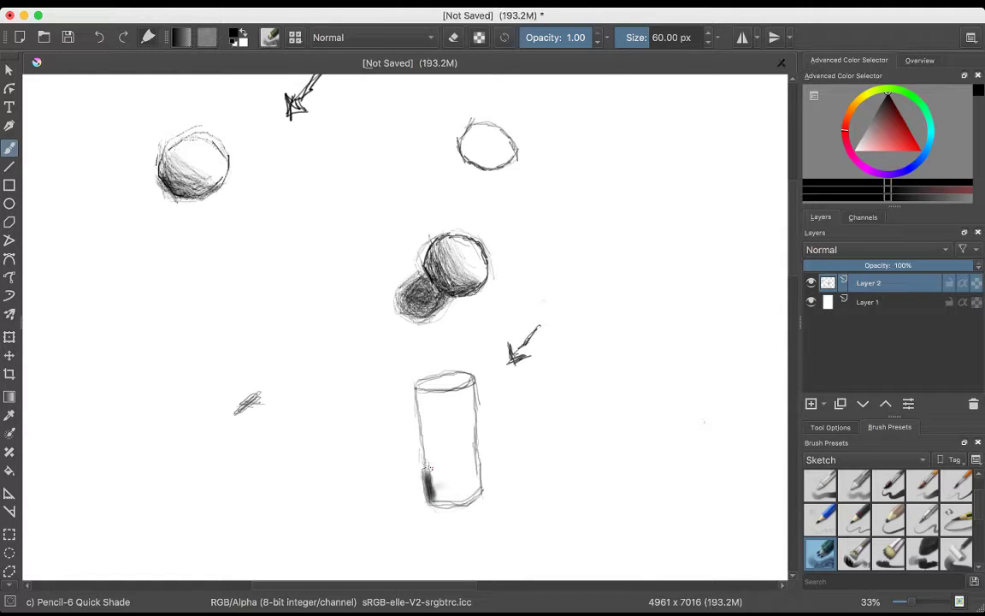
{"action": "mouse_move", "coordinate": [430, 461]}
{"action": "left_mouse_down"}
{"action": "mouse_move", "coordinate": [419, 395]}
{"action": "mouse_move", "coordinate": [439, 502]}
{"action": "mouse_move", "coordinate": [450, 466]}
{"action": "mouse_move", "coordinate": [446, 485]}
{"action": "left_mouse_up"}
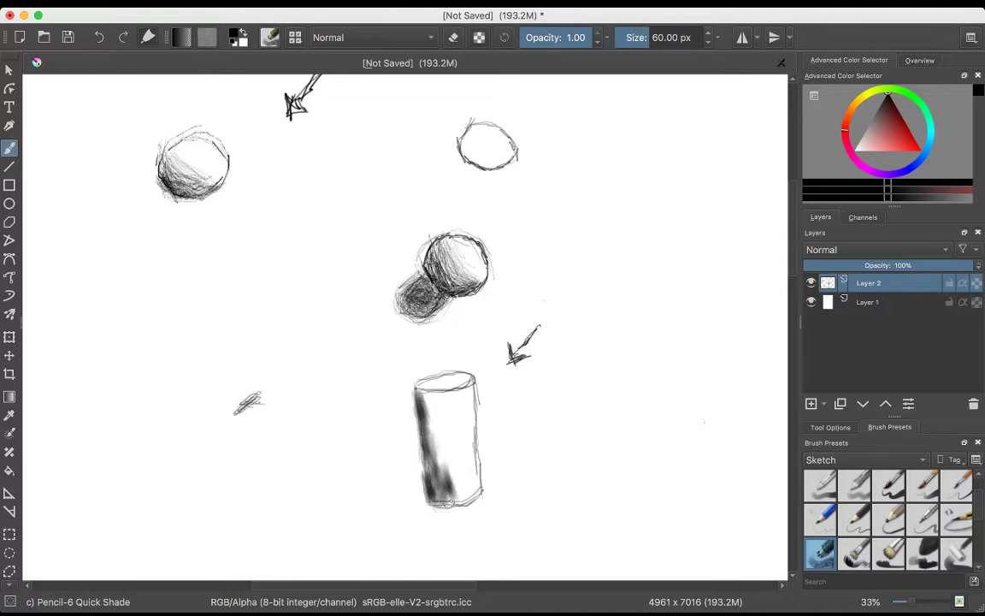
{"action": "mouse_move", "coordinate": [463, 491]}
{"action": "left_mouse_down"}
{"action": "mouse_move", "coordinate": [436, 508]}
{"action": "mouse_move", "coordinate": [470, 493]}
{"action": "mouse_move", "coordinate": [449, 502]}
{"action": "mouse_move", "coordinate": [443, 494]}
{"action": "mouse_move", "coordinate": [424, 398]}
{"action": "mouse_move", "coordinate": [460, 489]}
{"action": "left_mouse_up"}
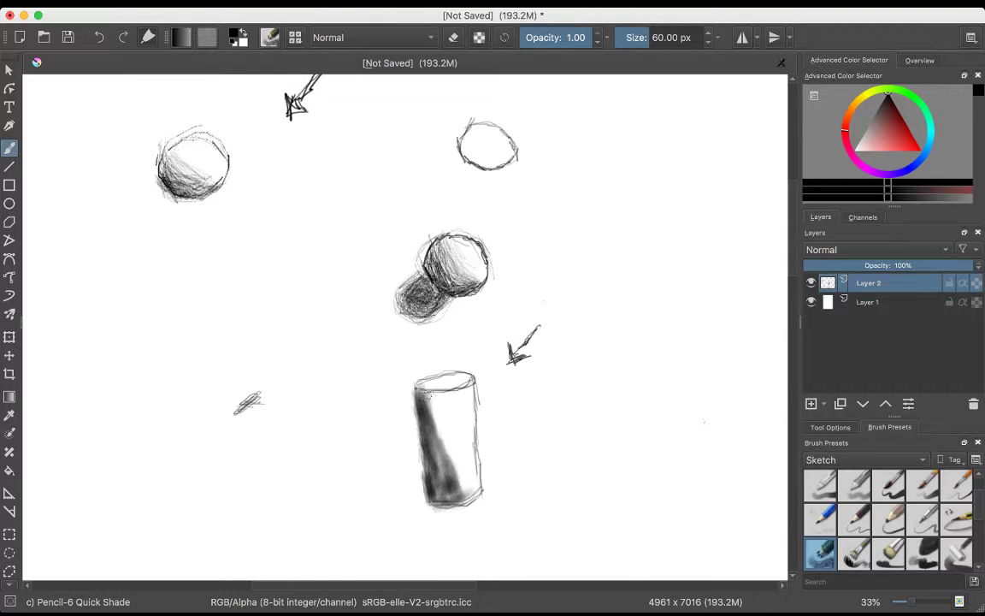
Step: Extend the cylinder's soft shading across its middle toward the right, fading it to leave the upper right light
{"action": "mouse_move", "coordinate": [430, 395]}
{"action": "left_mouse_down"}
{"action": "mouse_move", "coordinate": [443, 399]}
{"action": "mouse_move", "coordinate": [434, 414]}
{"action": "mouse_move", "coordinate": [445, 450]}
{"action": "left_mouse_up"}
{"action": "left_click_drag", "start_coordinate": [438, 405], "coordinate": [462, 474]}
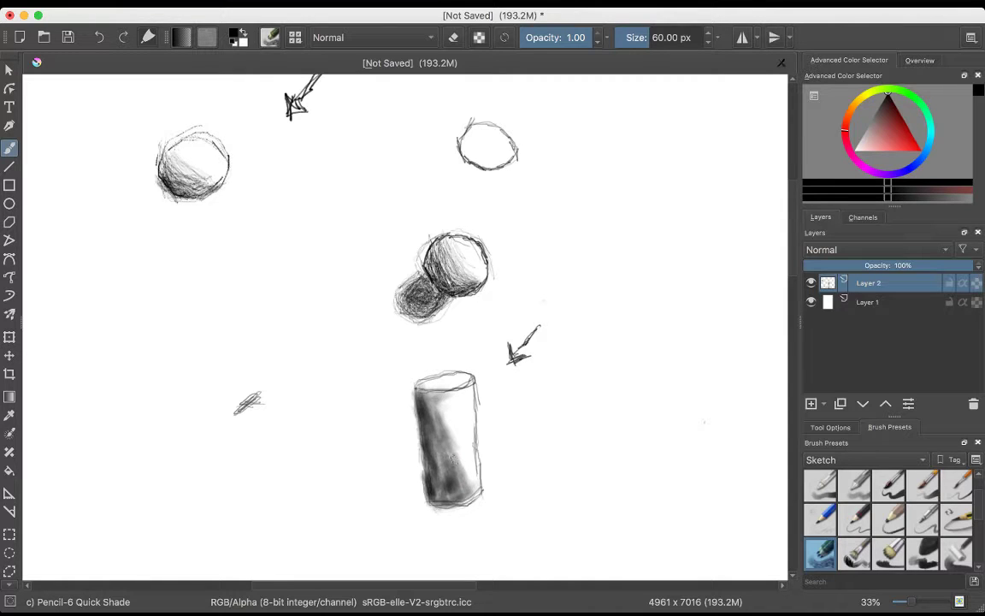
{"action": "mouse_move", "coordinate": [443, 407]}
{"action": "left_mouse_down"}
{"action": "mouse_move", "coordinate": [467, 422]}
{"action": "mouse_move", "coordinate": [462, 461]}
{"action": "mouse_move", "coordinate": [448, 400]}
{"action": "mouse_move", "coordinate": [454, 433]}
{"action": "mouse_move", "coordinate": [449, 403]}
{"action": "mouse_move", "coordinate": [439, 407]}
{"action": "mouse_move", "coordinate": [476, 492]}
{"action": "left_mouse_up"}
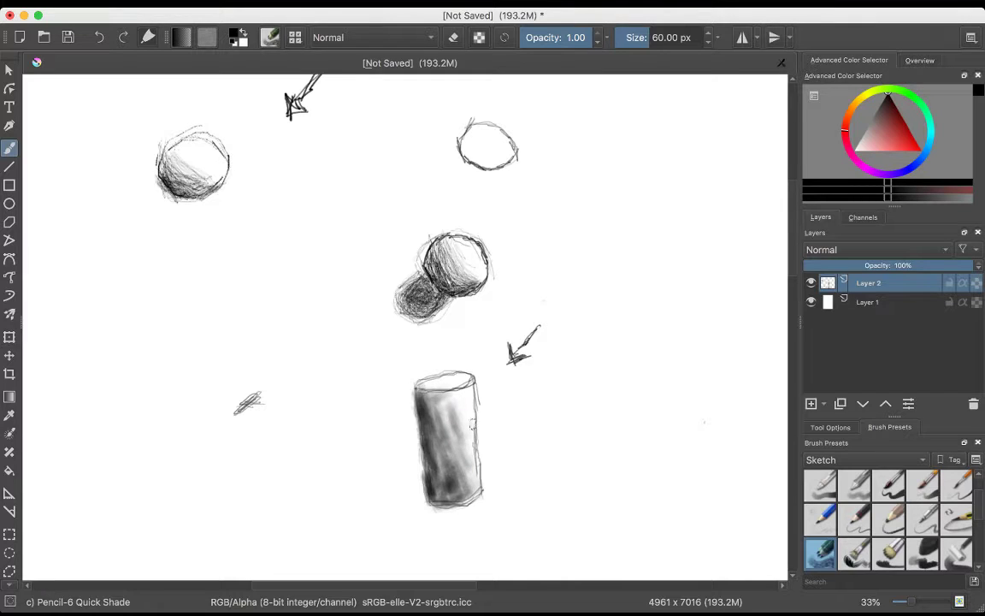
{"action": "mouse_move", "coordinate": [449, 398]}
{"action": "left_mouse_down"}
{"action": "mouse_move", "coordinate": [452, 435]}
{"action": "mouse_move", "coordinate": [467, 448]}
{"action": "left_mouse_up"}
{"action": "left_click_drag", "start_coordinate": [428, 477], "coordinate": [431, 494]}
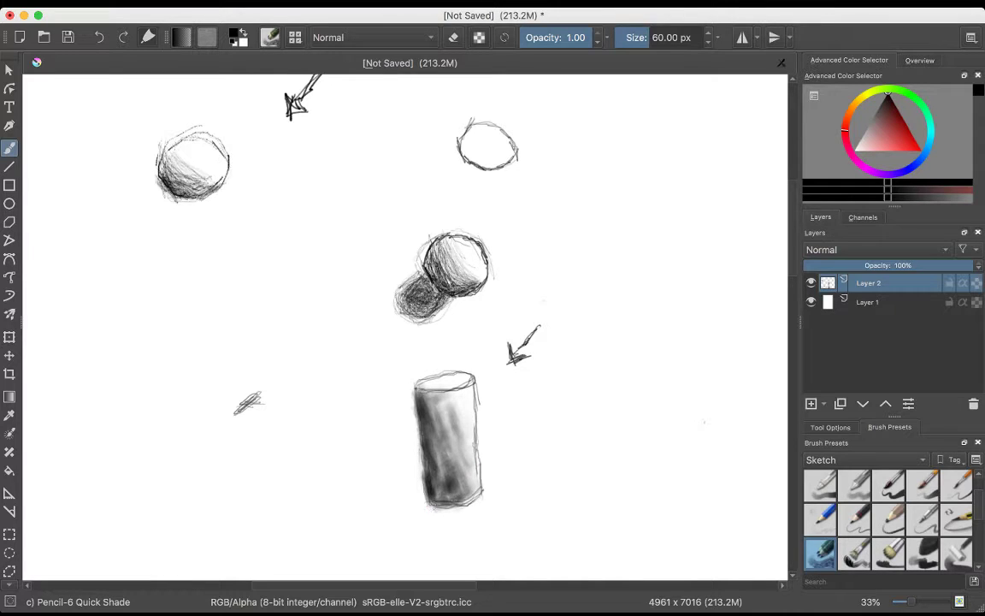
Step: Paint a long, dark cast shadow extending down-left from the cylinder's base
{"action": "mouse_move", "coordinate": [382, 516]}
{"action": "left_mouse_down"}
{"action": "mouse_move", "coordinate": [417, 499]}
{"action": "mouse_move", "coordinate": [387, 523]}
{"action": "mouse_move", "coordinate": [429, 509]}
{"action": "mouse_move", "coordinate": [407, 530]}
{"action": "mouse_move", "coordinate": [448, 509]}
{"action": "mouse_move", "coordinate": [414, 527]}
{"action": "mouse_move", "coordinate": [396, 529]}
{"action": "mouse_move", "coordinate": [400, 507]}
{"action": "mouse_move", "coordinate": [379, 516]}
{"action": "mouse_move", "coordinate": [389, 521]}
{"action": "mouse_move", "coordinate": [402, 502]}
{"action": "mouse_move", "coordinate": [413, 505]}
{"action": "mouse_move", "coordinate": [394, 525]}
{"action": "mouse_move", "coordinate": [423, 520]}
{"action": "mouse_move", "coordinate": [386, 539]}
{"action": "mouse_move", "coordinate": [437, 520]}
{"action": "mouse_move", "coordinate": [388, 535]}
{"action": "mouse_move", "coordinate": [407, 513]}
{"action": "mouse_move", "coordinate": [384, 532]}
{"action": "mouse_move", "coordinate": [423, 523]}
{"action": "mouse_move", "coordinate": [394, 557]}
{"action": "mouse_move", "coordinate": [427, 524]}
{"action": "mouse_move", "coordinate": [364, 528]}
{"action": "mouse_move", "coordinate": [381, 516]}
{"action": "mouse_move", "coordinate": [351, 532]}
{"action": "mouse_move", "coordinate": [394, 557]}
{"action": "left_mouse_up"}
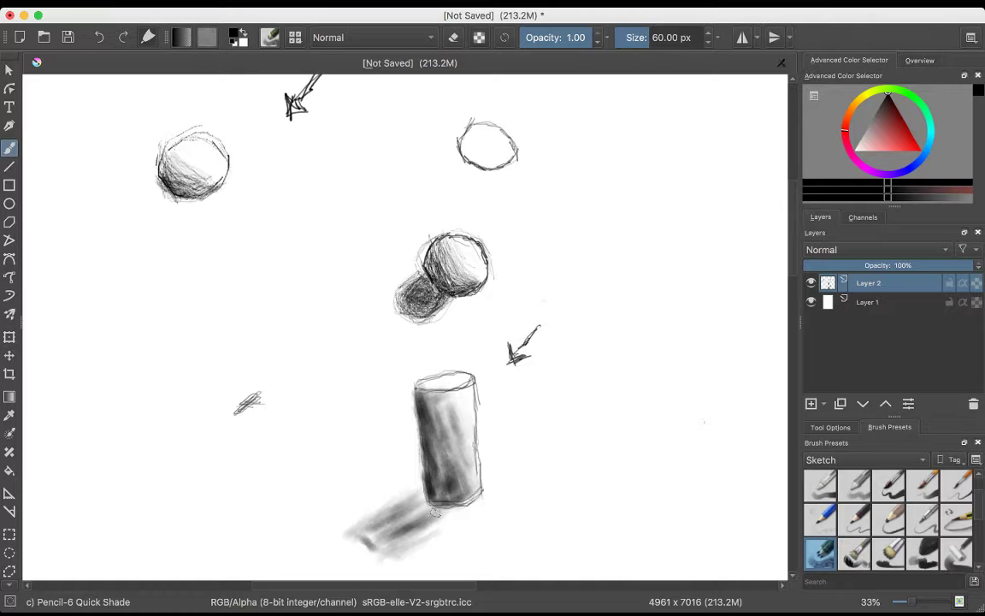
{"action": "mouse_move", "coordinate": [434, 511]}
{"action": "left_mouse_down"}
{"action": "mouse_move", "coordinate": [376, 551]}
{"action": "mouse_move", "coordinate": [338, 558]}
{"action": "mouse_move", "coordinate": [359, 548]}
{"action": "left_mouse_up"}
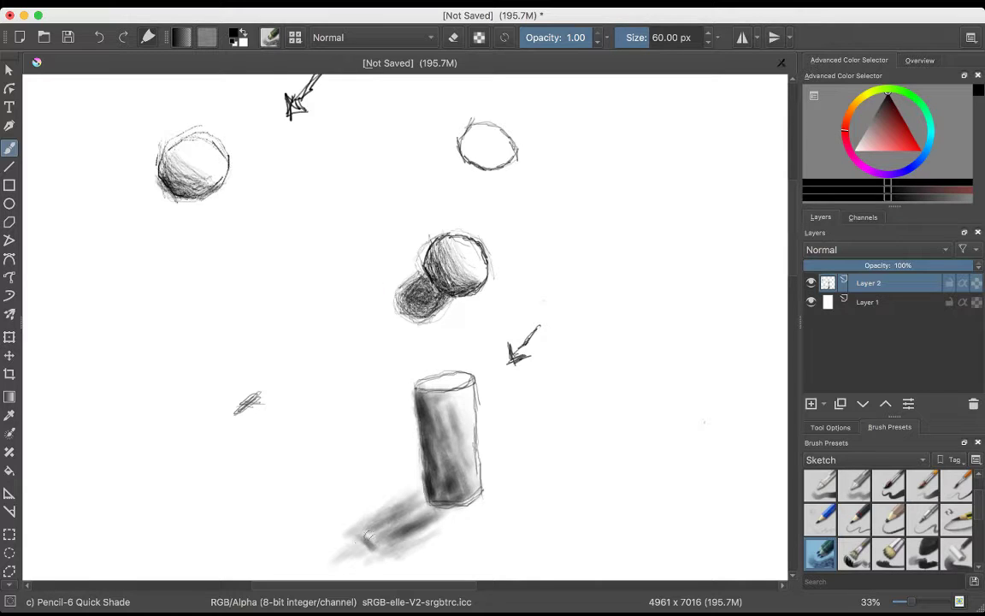
{"action": "mouse_move", "coordinate": [336, 562]}
{"action": "left_mouse_down"}
{"action": "mouse_move", "coordinate": [358, 539]}
{"action": "mouse_move", "coordinate": [376, 555]}
{"action": "mouse_move", "coordinate": [344, 573]}
{"action": "mouse_move", "coordinate": [352, 548]}
{"action": "mouse_move", "coordinate": [324, 559]}
{"action": "mouse_move", "coordinate": [335, 556]}
{"action": "mouse_move", "coordinate": [323, 564]}
{"action": "mouse_move", "coordinate": [336, 571]}
{"action": "mouse_move", "coordinate": [320, 566]}
{"action": "mouse_move", "coordinate": [344, 545]}
{"action": "mouse_move", "coordinate": [345, 562]}
{"action": "mouse_move", "coordinate": [357, 560]}
{"action": "mouse_move", "coordinate": [365, 538]}
{"action": "mouse_move", "coordinate": [318, 563]}
{"action": "mouse_move", "coordinate": [399, 518]}
{"action": "mouse_move", "coordinate": [378, 542]}
{"action": "mouse_move", "coordinate": [387, 544]}
{"action": "mouse_move", "coordinate": [361, 555]}
{"action": "mouse_move", "coordinate": [378, 537]}
{"action": "mouse_move", "coordinate": [343, 561]}
{"action": "mouse_move", "coordinate": [374, 515]}
{"action": "mouse_move", "coordinate": [413, 486]}
{"action": "mouse_move", "coordinate": [434, 523]}
{"action": "mouse_move", "coordinate": [411, 542]}
{"action": "mouse_move", "coordinate": [393, 529]}
{"action": "mouse_move", "coordinate": [426, 503]}
{"action": "left_mouse_up"}
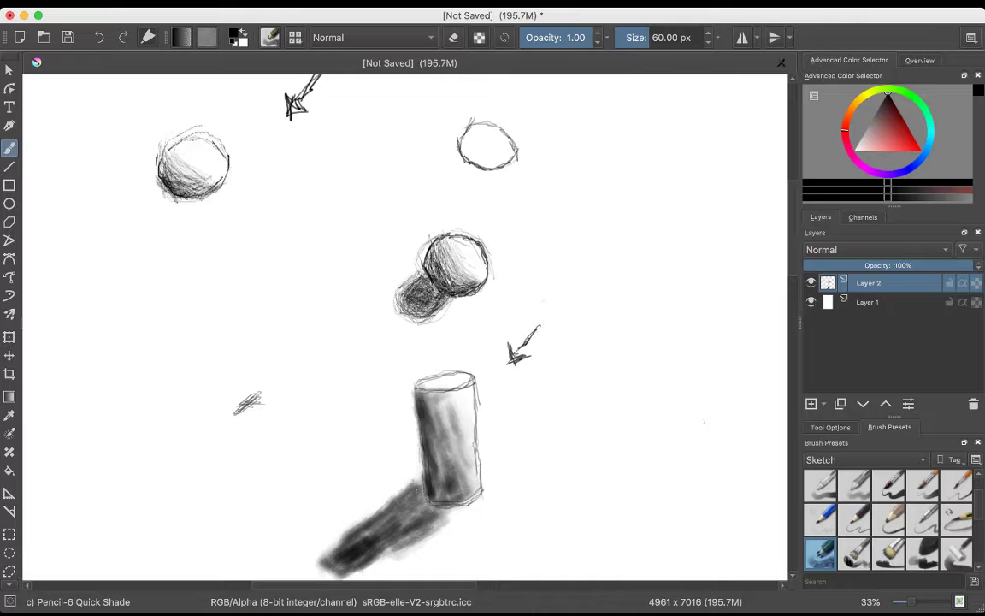
{"action": "left_click_drag", "start_coordinate": [419, 543], "coordinate": [411, 551]}
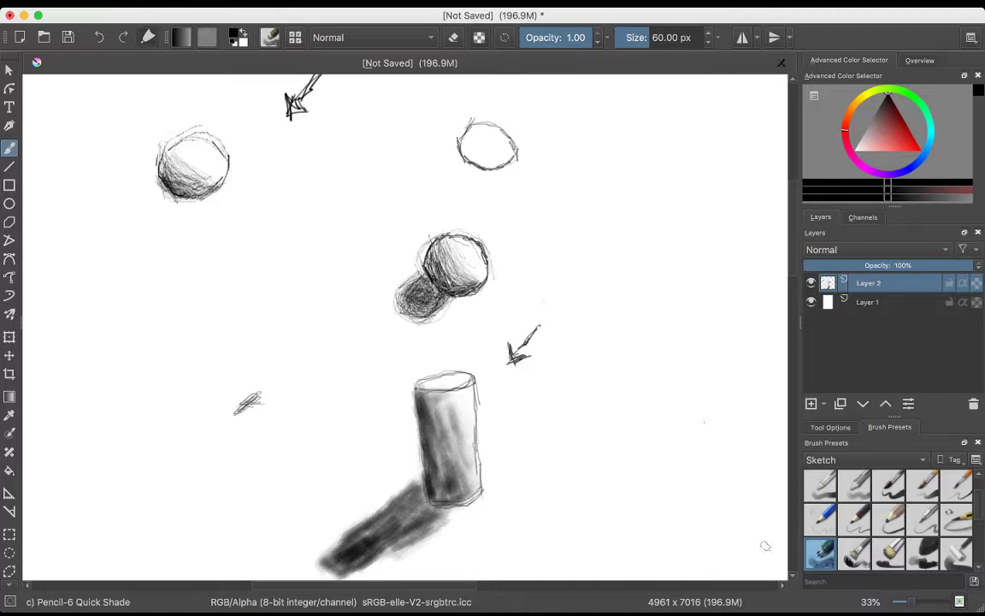
Step: With Pencil-2, sketch a small trial ellipse right of the cylinder and a wider, flatter ellipse below it as a second cylinder's top
{"action": "left_click", "coordinate": [853, 519]}
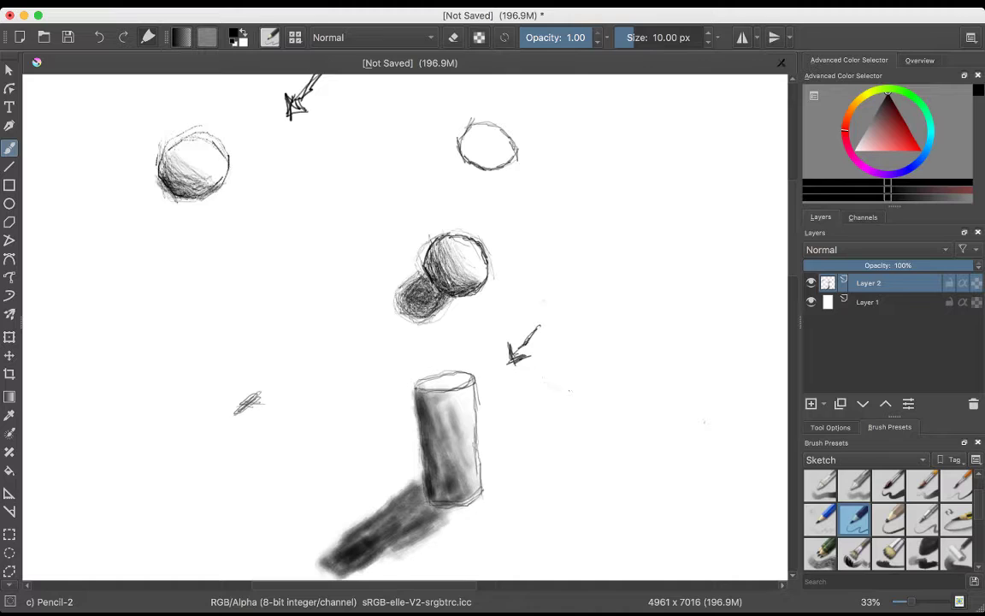
{"action": "mouse_move", "coordinate": [567, 389]}
{"action": "left_mouse_down"}
{"action": "mouse_move", "coordinate": [595, 387]}
{"action": "mouse_move", "coordinate": [604, 375]}
{"action": "mouse_move", "coordinate": [566, 372]}
{"action": "mouse_move", "coordinate": [574, 363]}
{"action": "mouse_move", "coordinate": [588, 366]}
{"action": "mouse_move", "coordinate": [557, 383]}
{"action": "left_mouse_up"}
{"action": "left_click_drag", "start_coordinate": [542, 431], "coordinate": [617, 425]}
{"action": "mouse_move", "coordinate": [541, 427]}
{"action": "left_mouse_down"}
{"action": "mouse_move", "coordinate": [615, 422]}
{"action": "mouse_move", "coordinate": [594, 412]}
{"action": "mouse_move", "coordinate": [536, 416]}
{"action": "mouse_move", "coordinate": [561, 432]}
{"action": "mouse_move", "coordinate": [585, 410]}
{"action": "mouse_move", "coordinate": [612, 416]}
{"action": "left_mouse_up"}
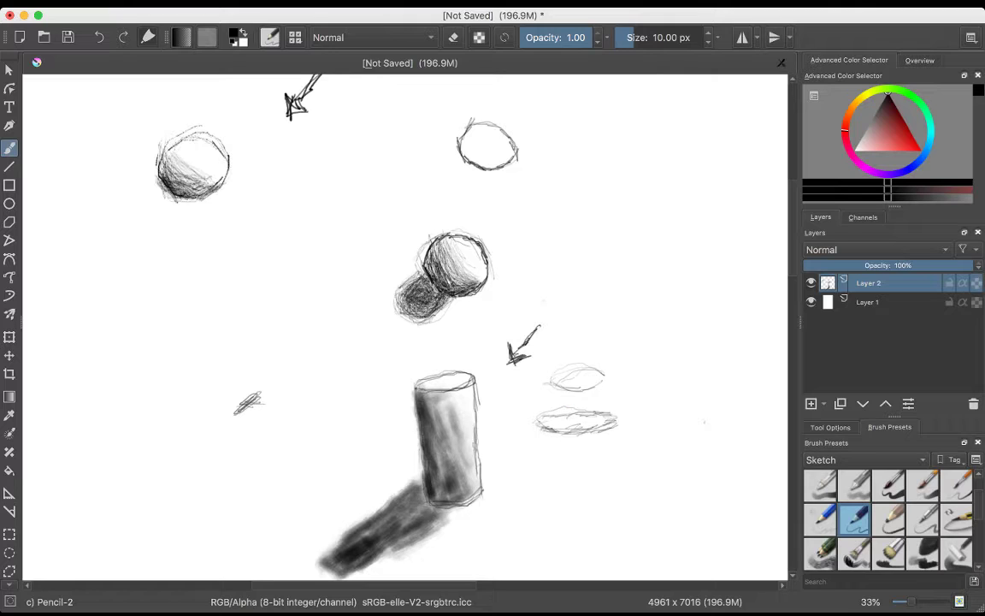
Step: Draw the second cylinder's two vertical sides and a curved base joining them, redrawing the base curve once
{"action": "left_click_drag", "start_coordinate": [539, 417], "coordinate": [542, 502]}
{"action": "left_click_drag", "start_coordinate": [614, 419], "coordinate": [617, 507]}
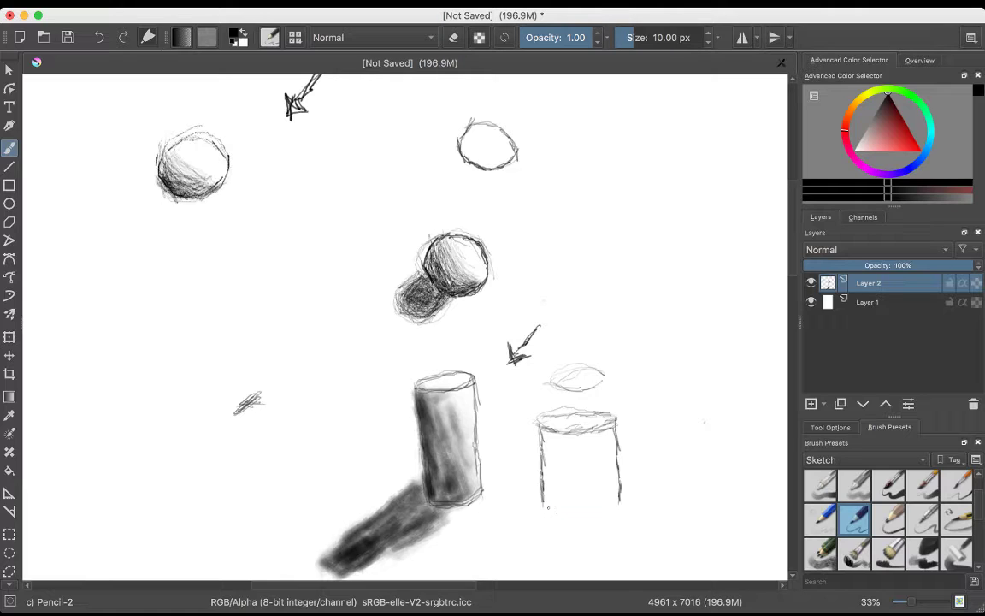
{"action": "mouse_move", "coordinate": [543, 503]}
{"action": "left_mouse_down"}
{"action": "mouse_move", "coordinate": [590, 508]}
{"action": "mouse_move", "coordinate": [622, 496]}
{"action": "left_mouse_up"}
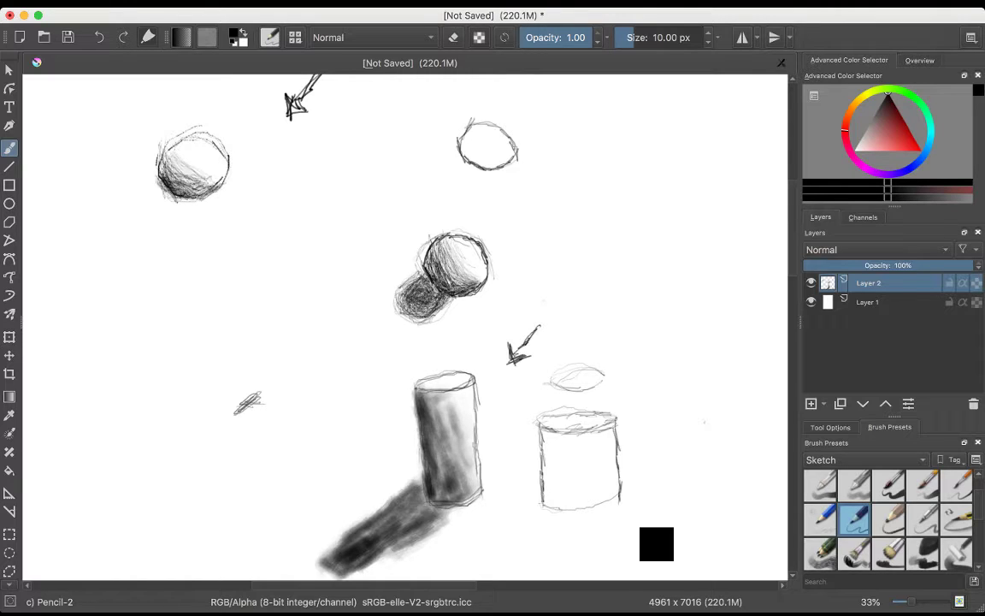
{"action": "key", "text": "ctrl+z"}
{"action": "mouse_move", "coordinate": [544, 505]}
{"action": "left_mouse_down"}
{"action": "mouse_move", "coordinate": [577, 513]}
{"action": "mouse_move", "coordinate": [622, 497]}
{"action": "left_mouse_up"}
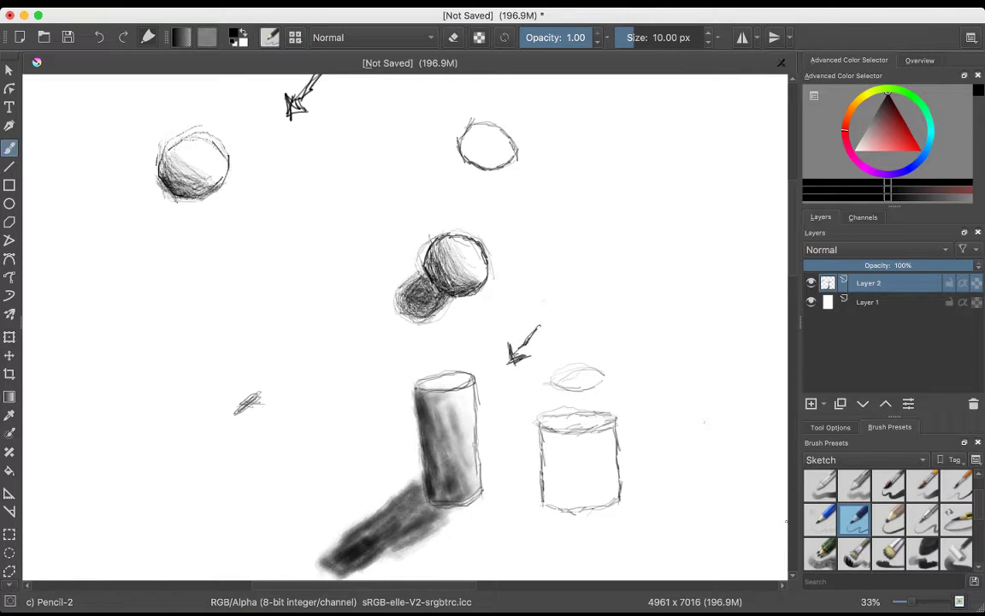
Step: Reinforce the second cylinder's outline with the Pencil-3 Large 4B brush for a darker, cleaner contour
{"action": "left_click", "coordinate": [889, 518]}
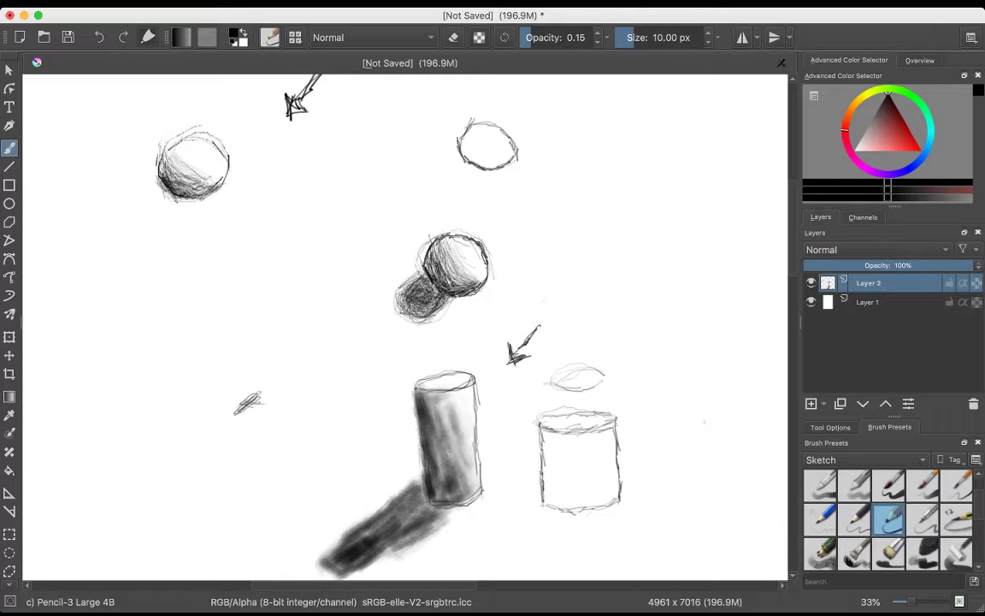
{"action": "left_click_drag", "start_coordinate": [540, 422], "coordinate": [542, 503]}
{"action": "key", "text": "ctrl+z"}
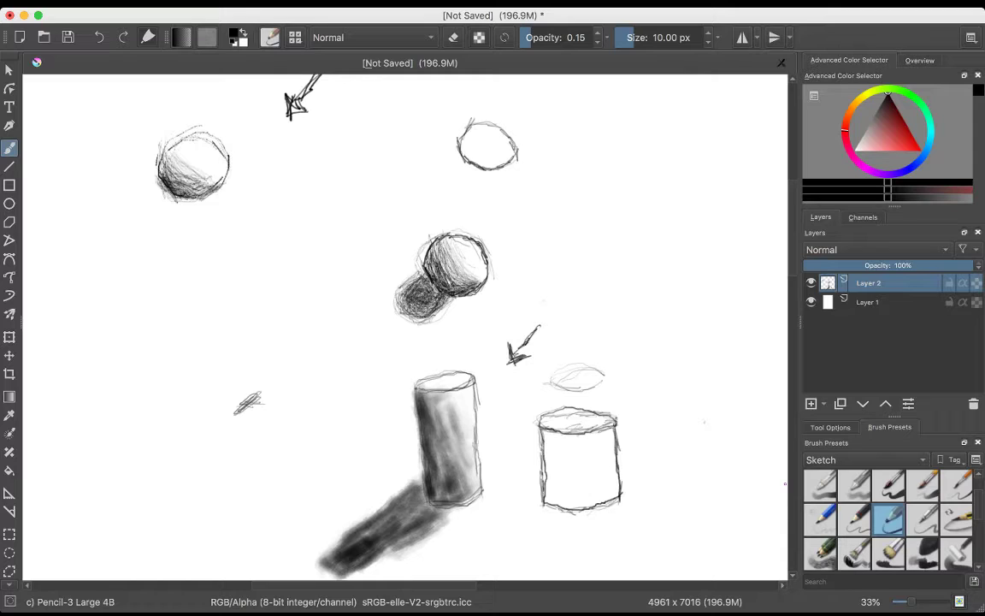
Step: Sketch a large, light arrow pointing down-left at the second cylinder's right side with the Pencil-5 Tilted brush
{"action": "left_click", "coordinate": [957, 519]}
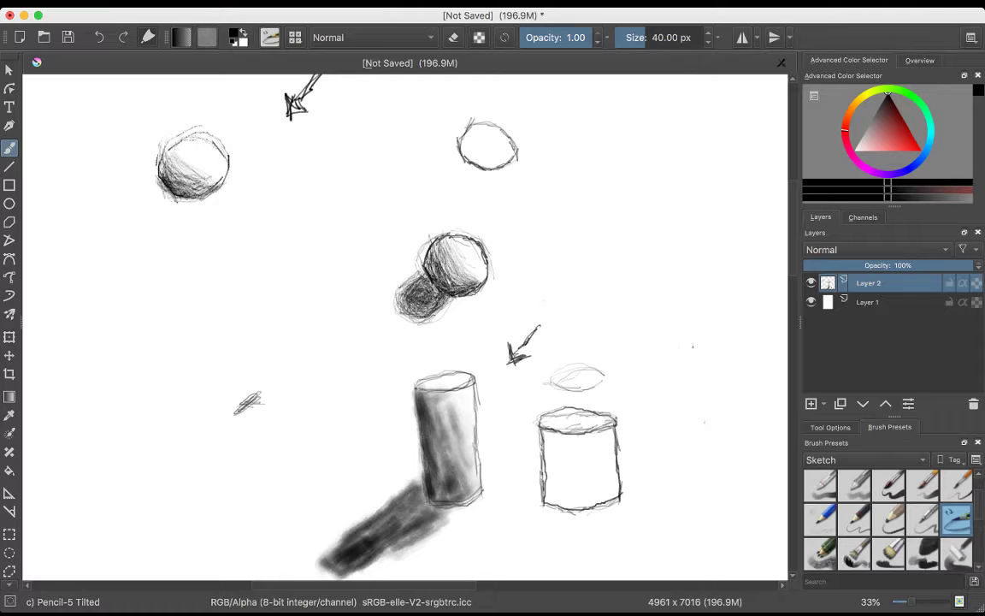
{"action": "left_click_drag", "start_coordinate": [650, 362], "coordinate": [667, 410]}
{"action": "mouse_move", "coordinate": [701, 330]}
{"action": "left_mouse_down"}
{"action": "mouse_move", "coordinate": [675, 377]}
{"action": "mouse_move", "coordinate": [674, 403]}
{"action": "mouse_move", "coordinate": [671, 382]}
{"action": "left_mouse_up"}
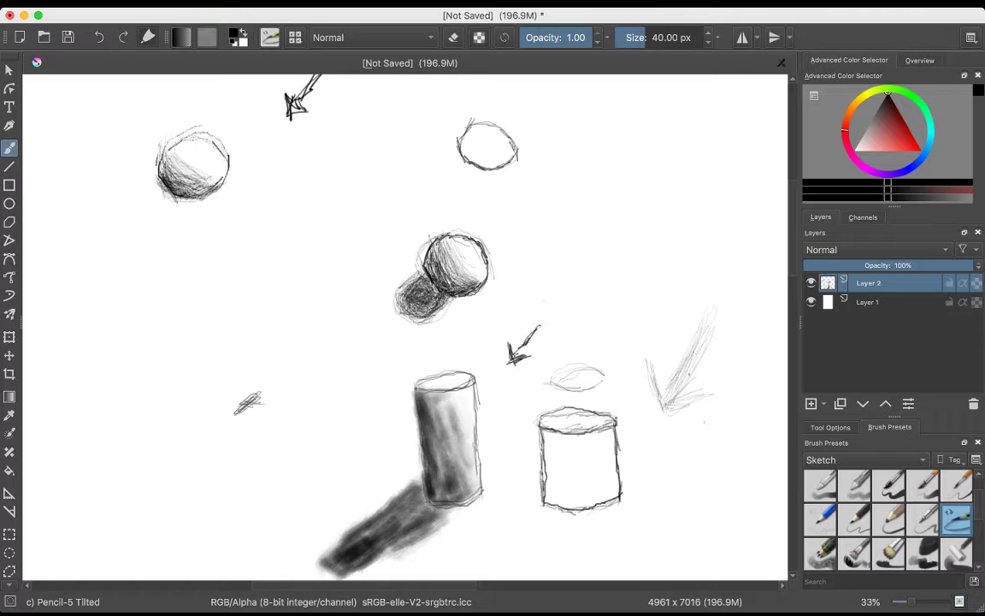
{"action": "left_click_drag", "start_coordinate": [716, 301], "coordinate": [687, 370]}
{"action": "left_click_drag", "start_coordinate": [719, 320], "coordinate": [687, 376]}
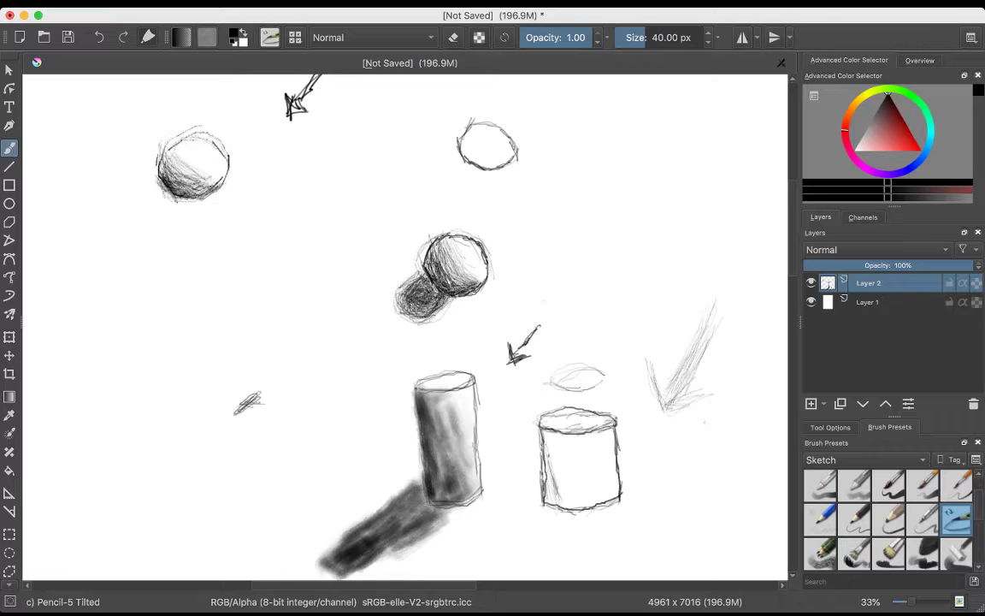
Step: Hatch the second cylinder's body with near-vertical strokes, densest at the left edge, leaving its right side light
{"action": "mouse_move", "coordinate": [549, 442]}
{"action": "left_mouse_down"}
{"action": "mouse_move", "coordinate": [557, 479]}
{"action": "mouse_move", "coordinate": [553, 459]}
{"action": "mouse_move", "coordinate": [559, 470]}
{"action": "mouse_move", "coordinate": [546, 503]}
{"action": "left_mouse_up"}
{"action": "left_click_drag", "start_coordinate": [546, 462], "coordinate": [551, 503]}
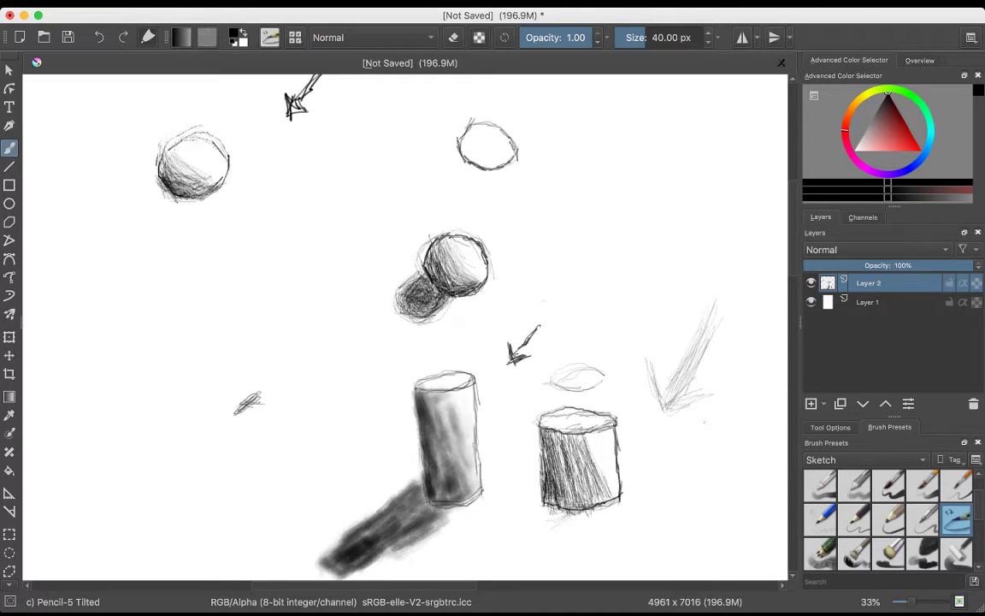
Step: Hatch a cast shadow with diagonal strokes extending down-left from the second cylinder's base
{"action": "left_click_drag", "start_coordinate": [552, 519], "coordinate": [516, 535]}
{"action": "left_click_drag", "start_coordinate": [547, 512], "coordinate": [525, 531]}
{"action": "left_click_drag", "start_coordinate": [538, 501], "coordinate": [512, 528]}
{"action": "left_click_drag", "start_coordinate": [541, 501], "coordinate": [505, 534]}
{"action": "mouse_move", "coordinate": [541, 500]}
{"action": "left_mouse_down"}
{"action": "mouse_move", "coordinate": [497, 535]}
{"action": "mouse_move", "coordinate": [515, 546]}
{"action": "left_mouse_up"}
{"action": "mouse_move", "coordinate": [561, 515]}
{"action": "left_mouse_down"}
{"action": "mouse_move", "coordinate": [527, 545]}
{"action": "mouse_move", "coordinate": [523, 565]}
{"action": "left_mouse_up"}
{"action": "left_click_drag", "start_coordinate": [566, 519], "coordinate": [523, 563]}
{"action": "left_click_drag", "start_coordinate": [559, 530], "coordinate": [511, 560]}
{"action": "mouse_move", "coordinate": [537, 531]}
{"action": "left_mouse_down"}
{"action": "mouse_move", "coordinate": [503, 560]}
{"action": "mouse_move", "coordinate": [491, 554]}
{"action": "left_mouse_up"}
{"action": "left_click_drag", "start_coordinate": [522, 538], "coordinate": [501, 544]}
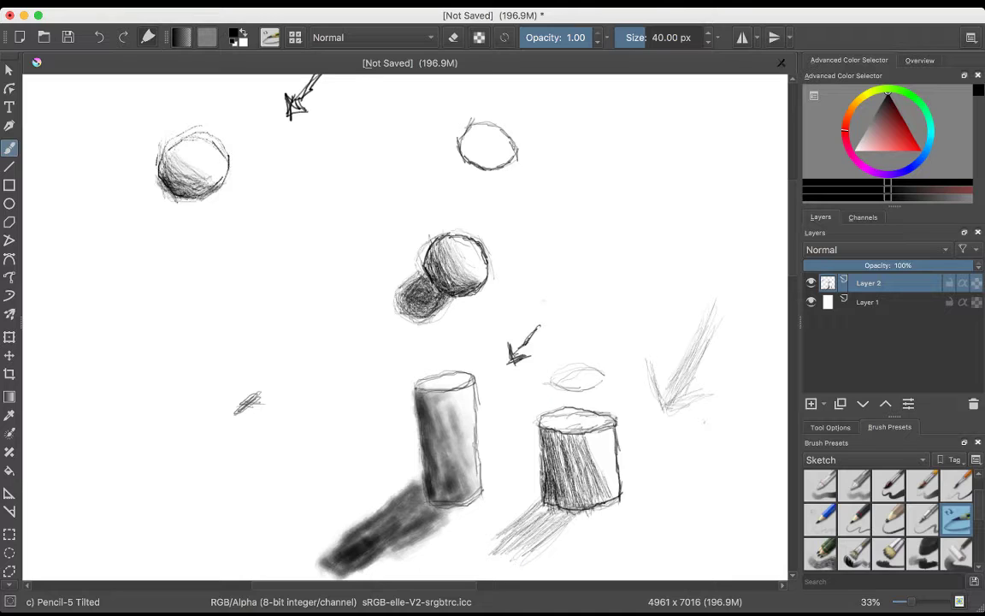
{"action": "left_click_drag", "start_coordinate": [505, 549], "coordinate": [495, 560]}
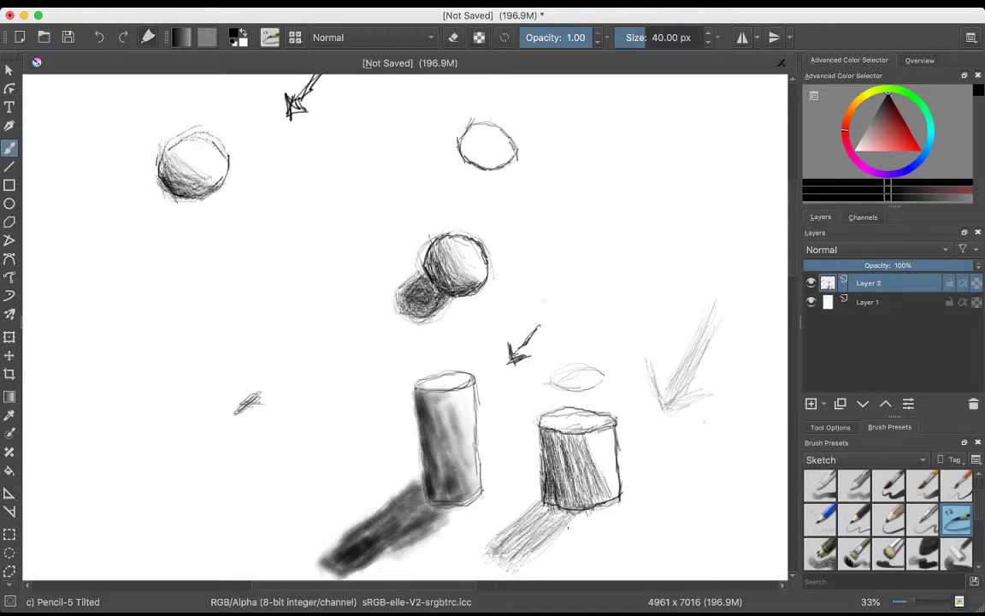
Step: Widen and densify the second cylinder's cast shadow with more diagonal hatching, filling its right side beneath the base
{"action": "left_click_drag", "start_coordinate": [576, 531], "coordinate": [553, 556]}
{"action": "mouse_move", "coordinate": [587, 523]}
{"action": "left_mouse_down"}
{"action": "mouse_move", "coordinate": [557, 559]}
{"action": "mouse_move", "coordinate": [575, 525]}
{"action": "mouse_move", "coordinate": [559, 555]}
{"action": "mouse_move", "coordinate": [528, 571]}
{"action": "left_mouse_up"}
{"action": "left_click_drag", "start_coordinate": [556, 545], "coordinate": [529, 566]}
{"action": "left_click_drag", "start_coordinate": [567, 536], "coordinate": [527, 567]}
{"action": "left_click_drag", "start_coordinate": [573, 527], "coordinate": [540, 563]}
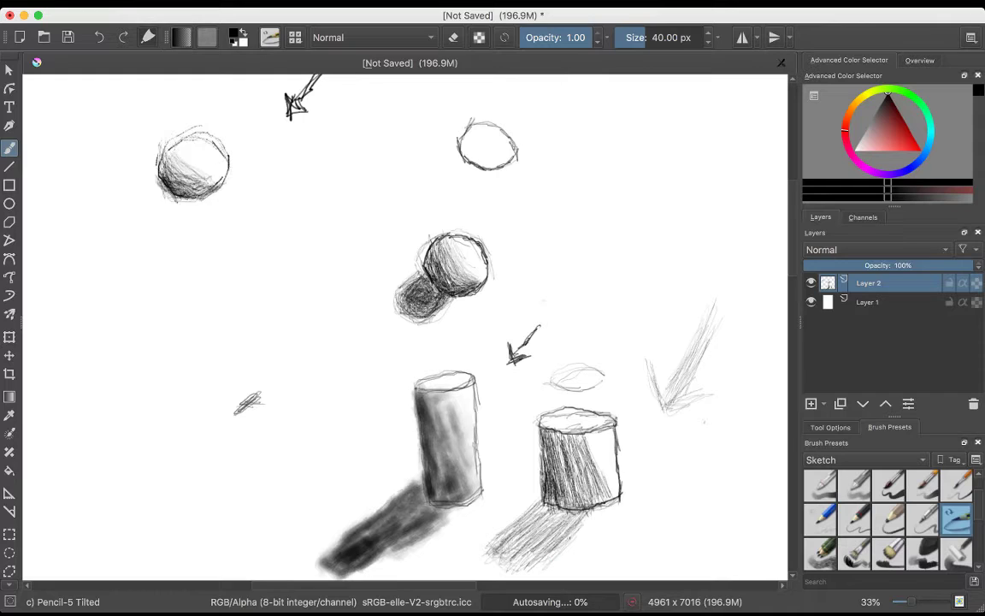
{"action": "left_click_drag", "start_coordinate": [505, 492], "coordinate": [482, 515]}
{"action": "mouse_move", "coordinate": [523, 474]}
{"action": "left_mouse_down"}
{"action": "mouse_move", "coordinate": [486, 515]}
{"action": "mouse_move", "coordinate": [506, 492]}
{"action": "left_mouse_up"}
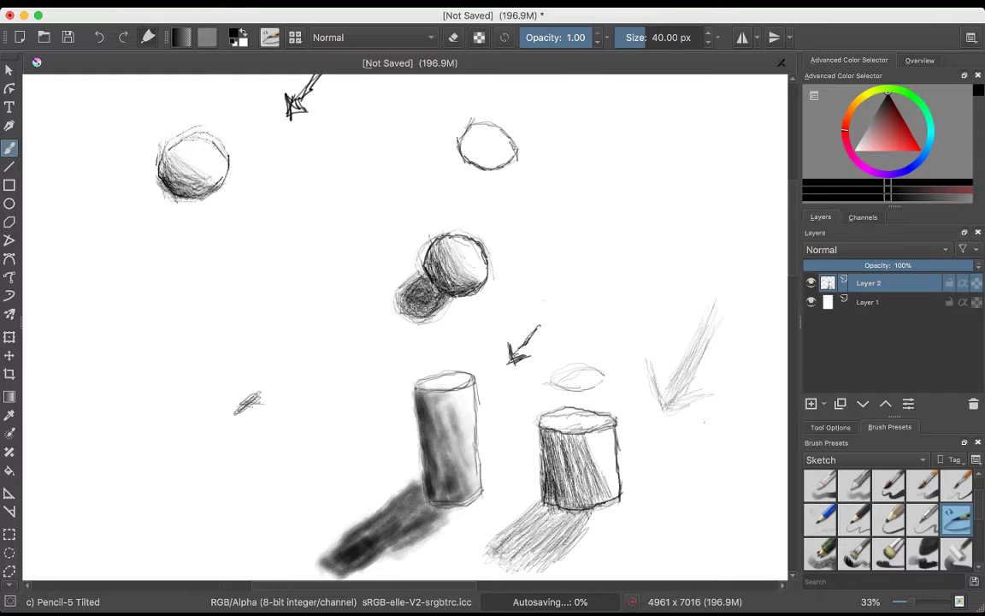
{"action": "left_click_drag", "start_coordinate": [589, 533], "coordinate": [562, 567]}
{"action": "left_click_drag", "start_coordinate": [585, 526], "coordinate": [534, 564]}
{"action": "left_click_drag", "start_coordinate": [562, 511], "coordinate": [524, 540]}
{"action": "mouse_move", "coordinate": [595, 507]}
{"action": "left_mouse_down"}
{"action": "mouse_move", "coordinate": [562, 549]}
{"action": "mouse_move", "coordinate": [521, 573]}
{"action": "left_mouse_up"}
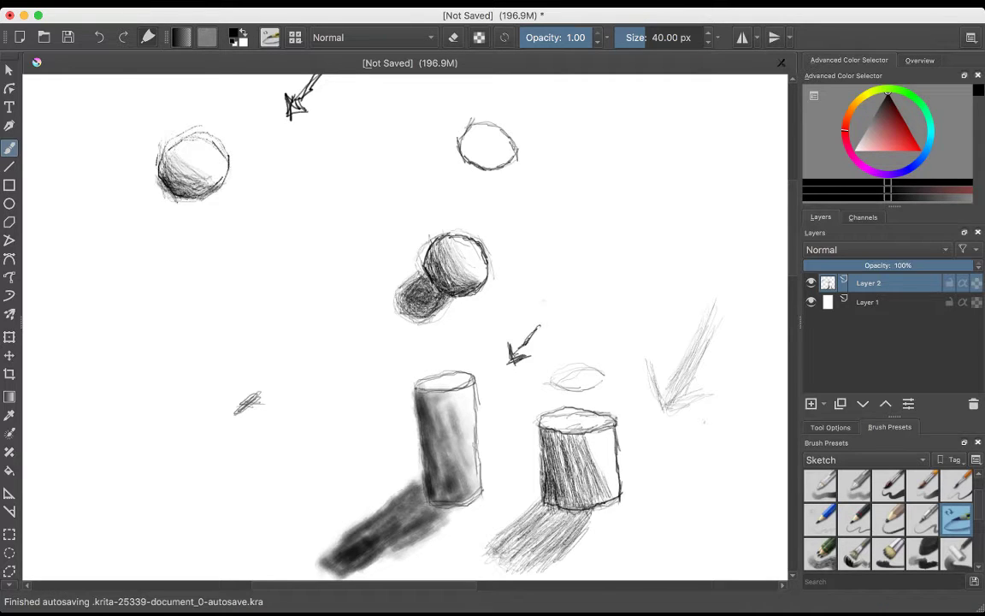
{"action": "left_click_drag", "start_coordinate": [490, 504], "coordinate": [471, 516]}
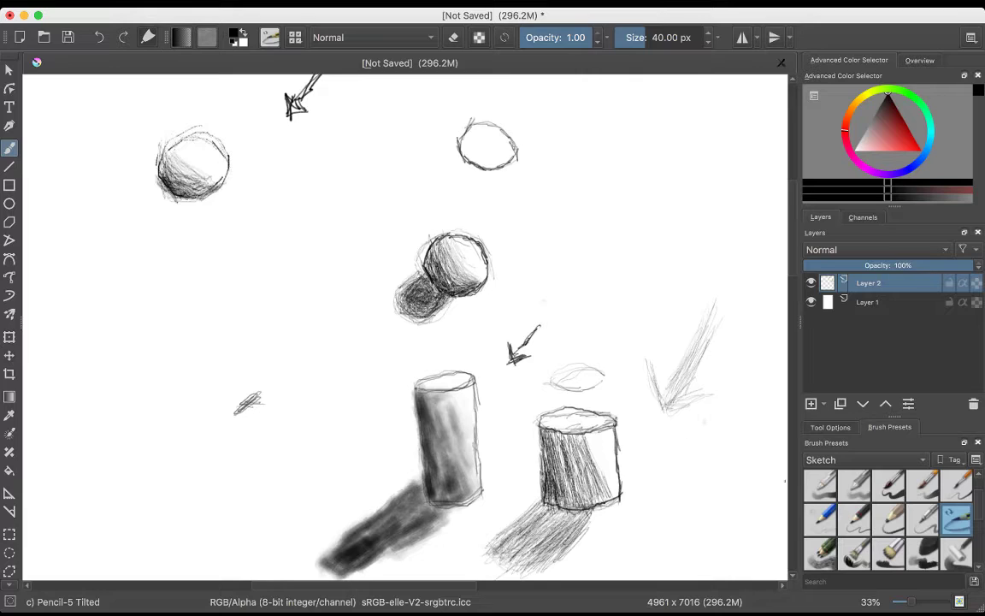
Step: Make sample strokes right of the shaded sphere, one with the Pencil-4 Soft brush and a darker one with Pencil-3 Large 4B
{"action": "left_click", "coordinate": [820, 554]}
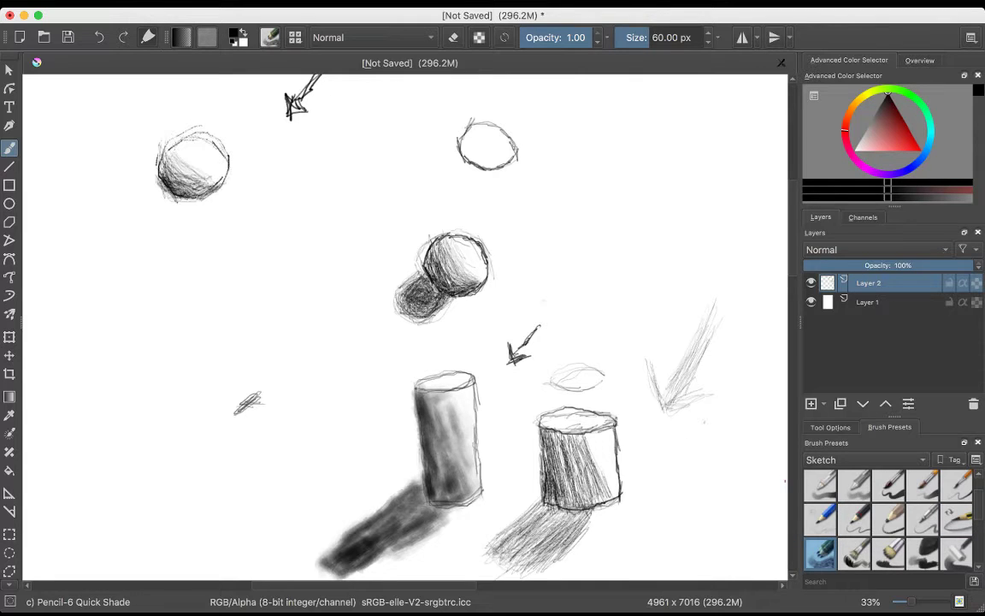
{"action": "left_click", "coordinate": [923, 519]}
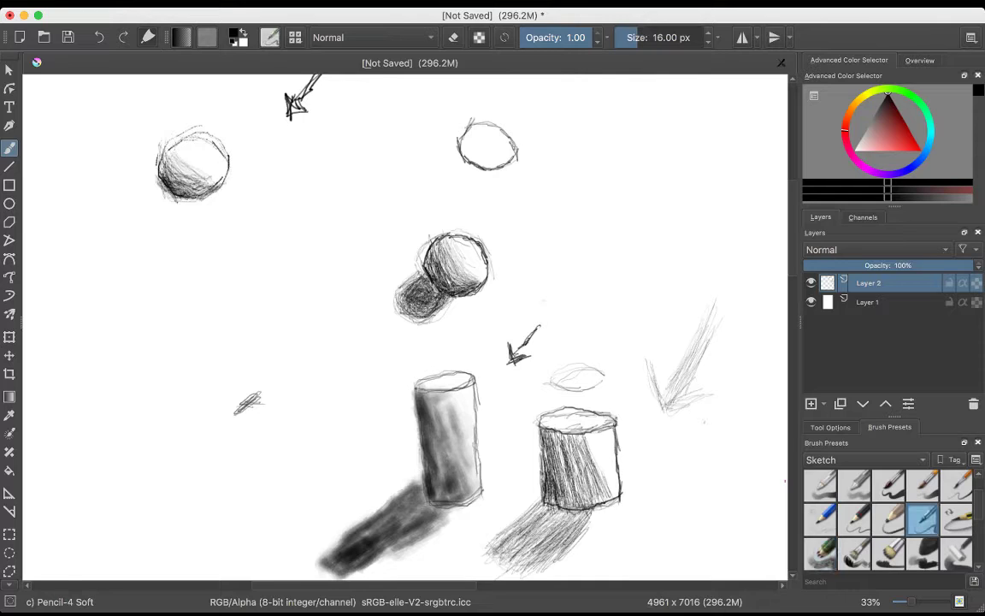
{"action": "mouse_move", "coordinate": [563, 299]}
{"action": "left_mouse_down"}
{"action": "mouse_move", "coordinate": [601, 249]}
{"action": "mouse_move", "coordinate": [566, 284]}
{"action": "mouse_move", "coordinate": [623, 239]}
{"action": "mouse_move", "coordinate": [585, 286]}
{"action": "left_mouse_up"}
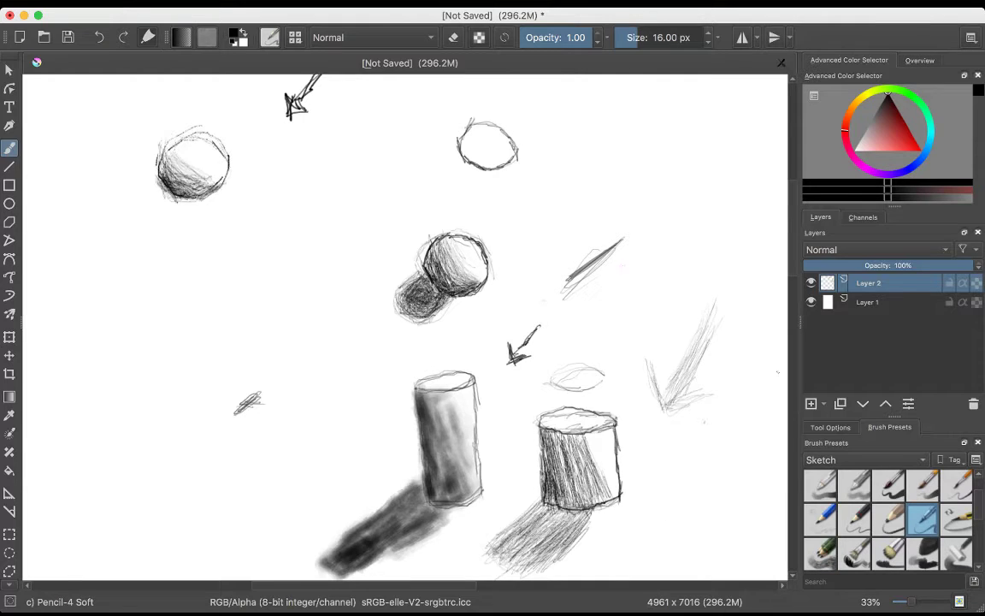
{"action": "left_click", "coordinate": [888, 519]}
{"action": "left_click_drag", "start_coordinate": [636, 259], "coordinate": [665, 208]}
Step: Add near-vertical sample strokes beside them with the Pencil-2 and Pencil-1 Hard brushes, leaving Pencil-1 Hard active
{"action": "left_click", "coordinate": [854, 518]}
{"action": "left_click_drag", "start_coordinate": [681, 247], "coordinate": [692, 190]}
{"action": "mouse_move", "coordinate": [676, 250]}
{"action": "left_mouse_down"}
{"action": "mouse_move", "coordinate": [686, 201]}
{"action": "mouse_move", "coordinate": [719, 253]}
{"action": "mouse_move", "coordinate": [713, 218]}
{"action": "mouse_move", "coordinate": [712, 254]}
{"action": "left_mouse_up"}
{"action": "left_click", "coordinate": [820, 518]}
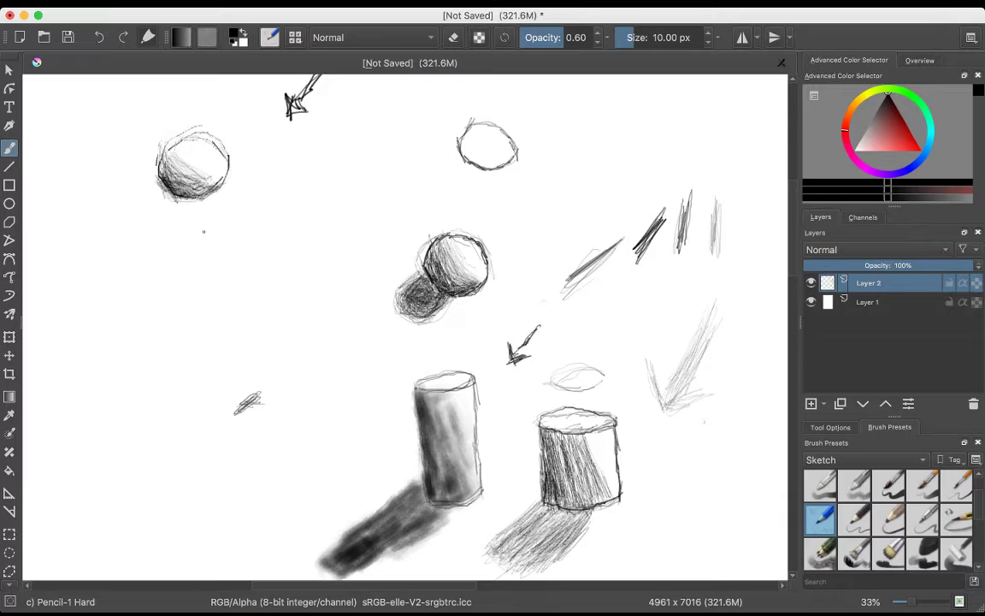
{"action": "left_click", "coordinate": [854, 519]}
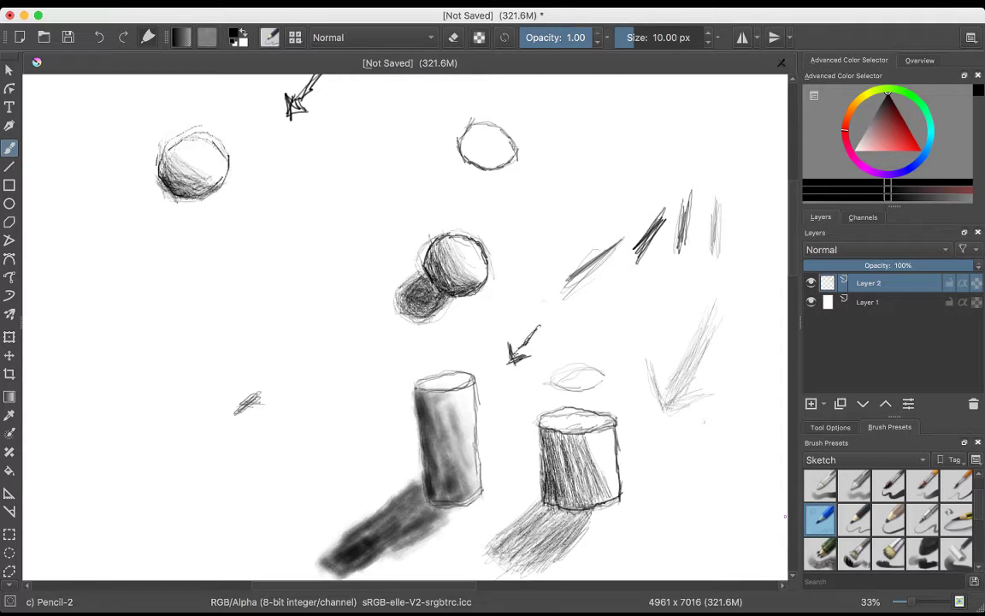
{"action": "key", "text": "slash"}
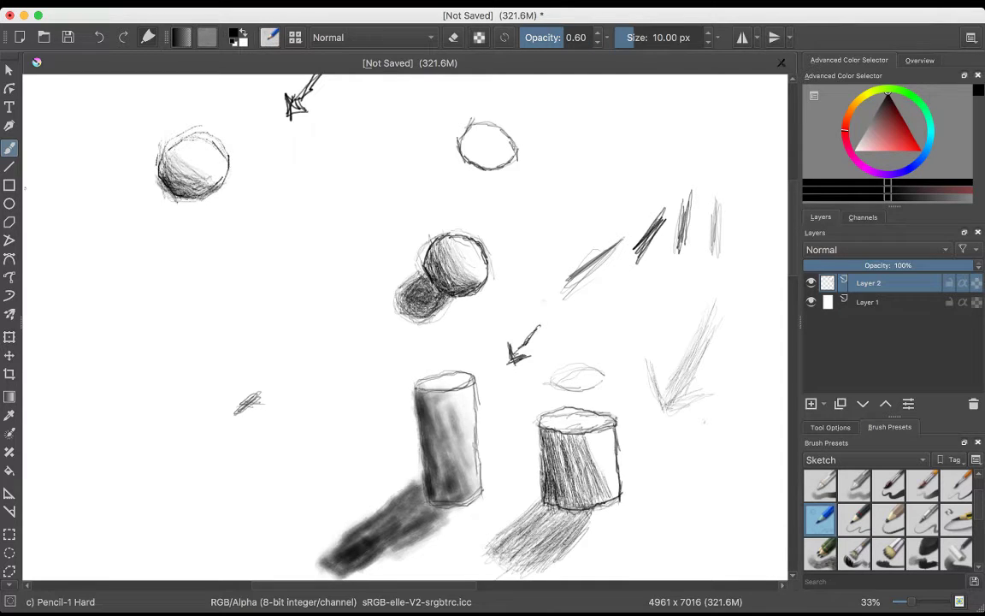